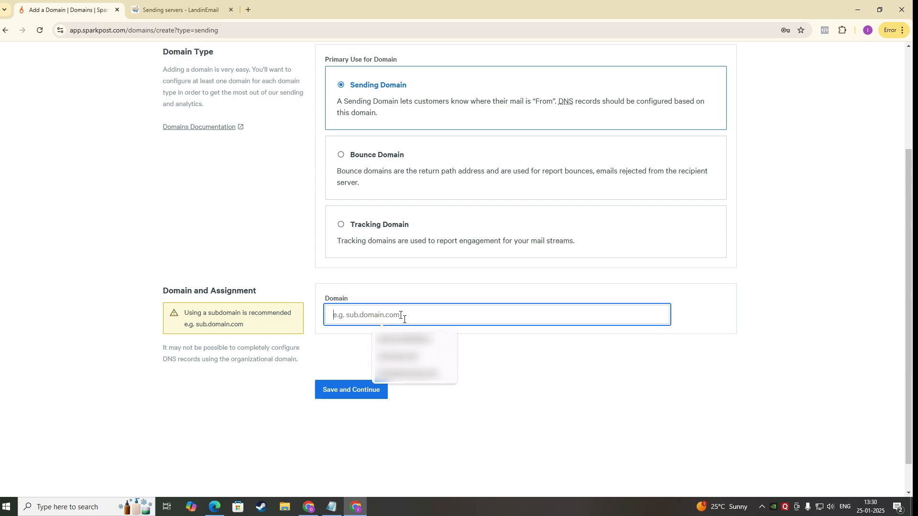
# Add mail.noooraaz.com as a sending domain and choose Yes for bounce verification with strict alignment
pyautogui.write('mail.noooraaz.com')
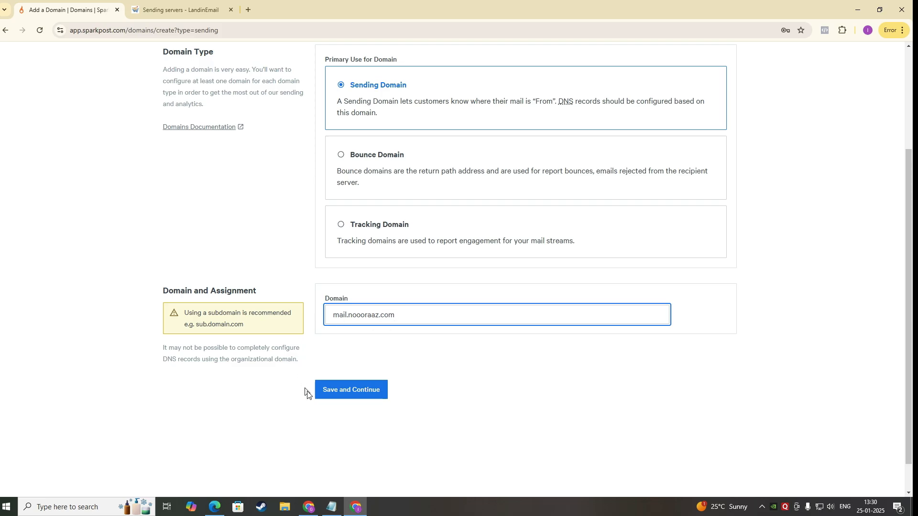
pyautogui.click(332, 391)
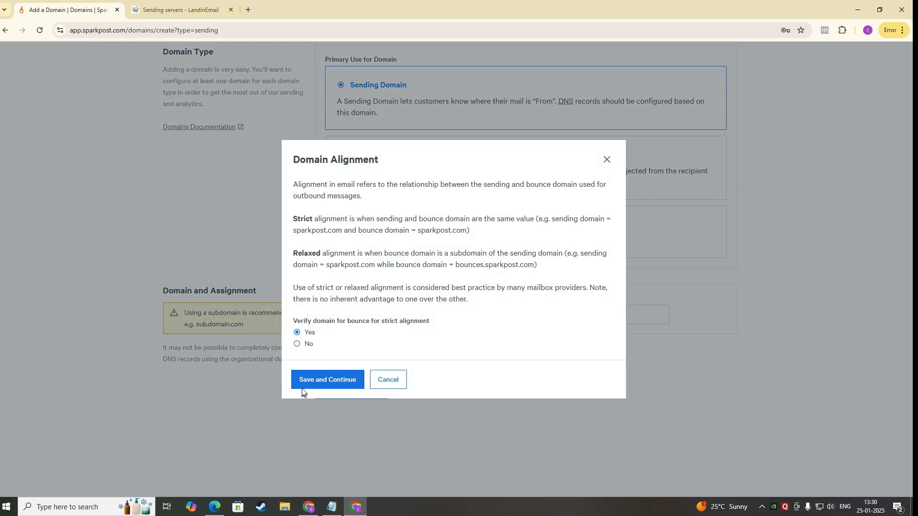
pyautogui.click(308, 381)
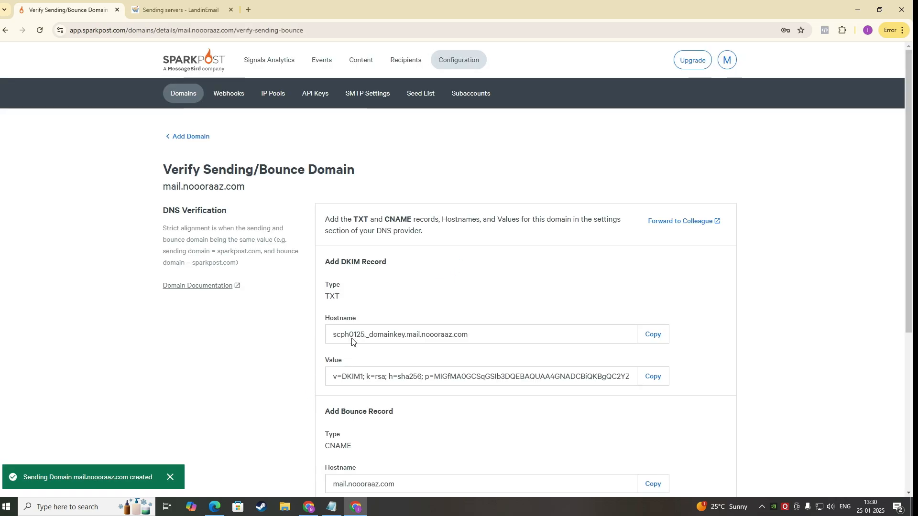
# Copy the scph0125._domainkey.mail part of the DKIM record's hostname, leaving out the root domain
pyautogui.scroll(-1, 445, 307)
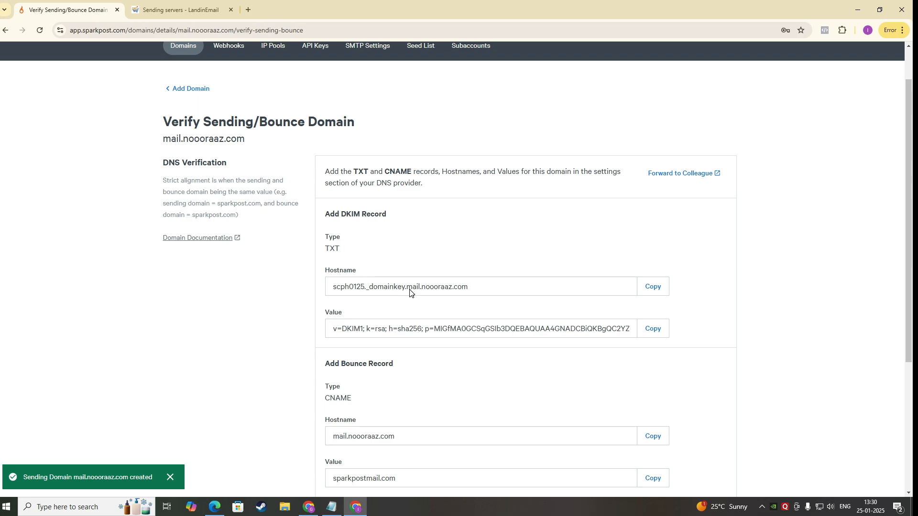
pyautogui.click(418, 287)
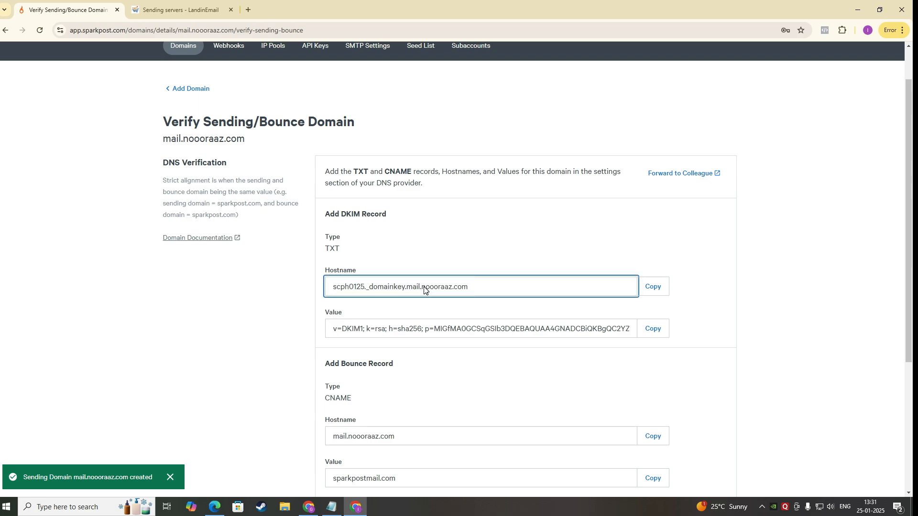
pyautogui.moveTo(332, 288); pyautogui.dragTo(416, 290)
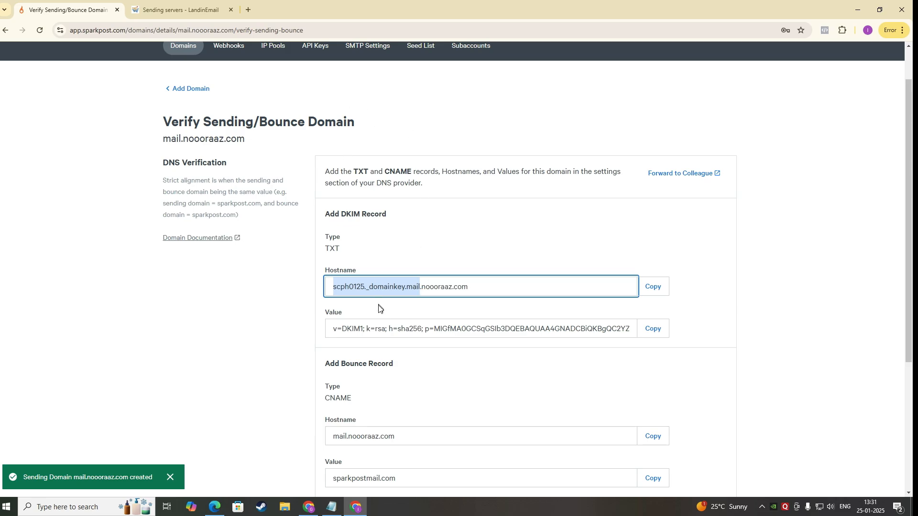
# Switch to Hostinger's DNS records for noooraaz.com and set the new record's type to TXT
pyautogui.moveTo(308, 507)
pyautogui.click(315, 459)
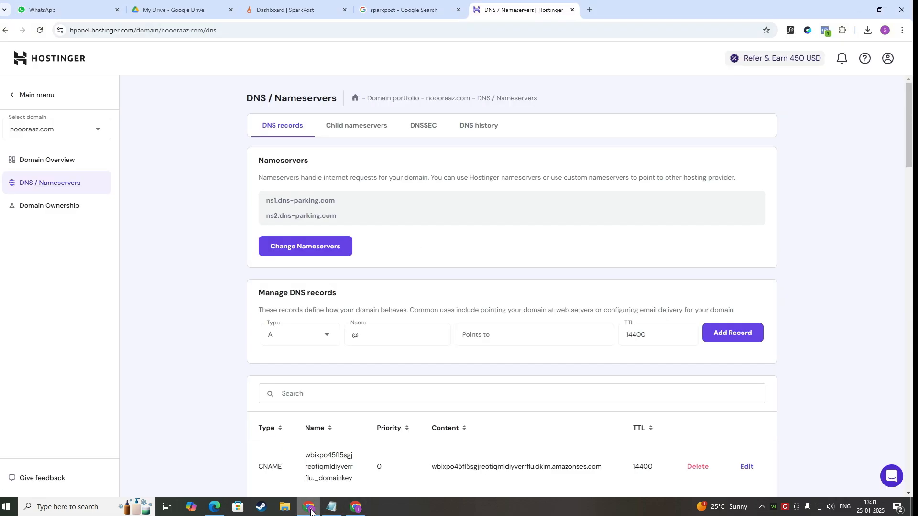
pyautogui.click(316, 334)
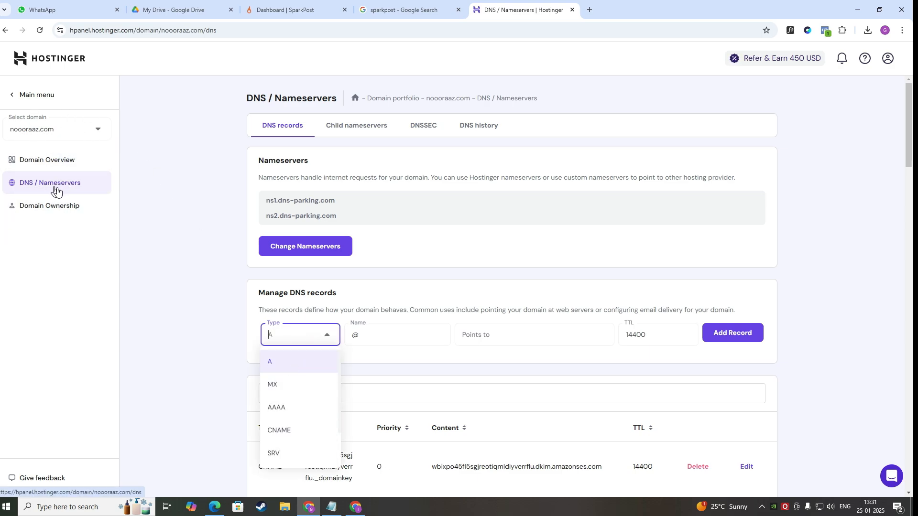
pyautogui.scroll(-3, 308, 407)
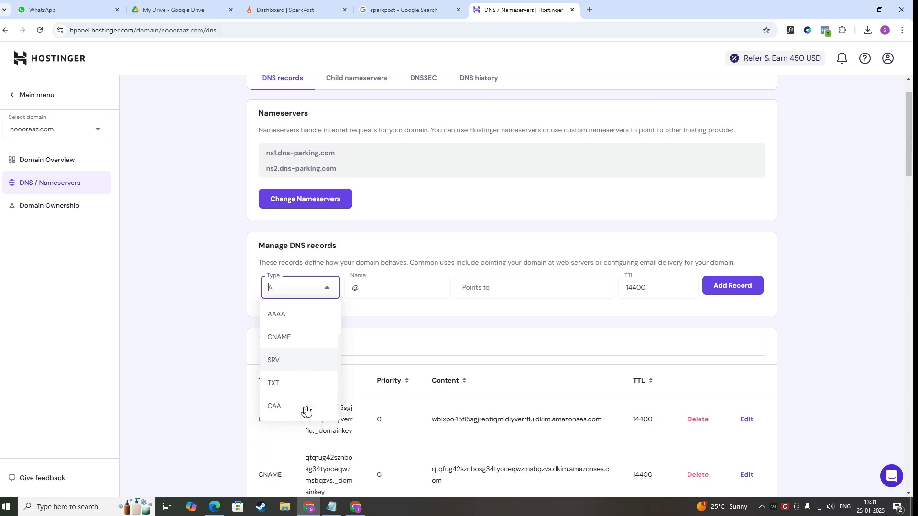
pyautogui.click(303, 385)
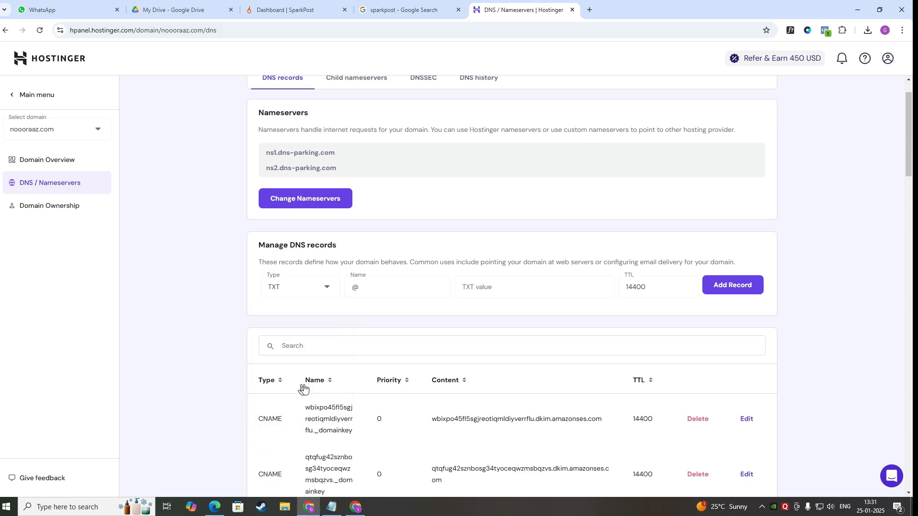
# Recheck the DKIM hostname in SparkPost and replace the TXT record's name in Hostinger with scph0125._domainkey.mail
pyautogui.click(356, 506)
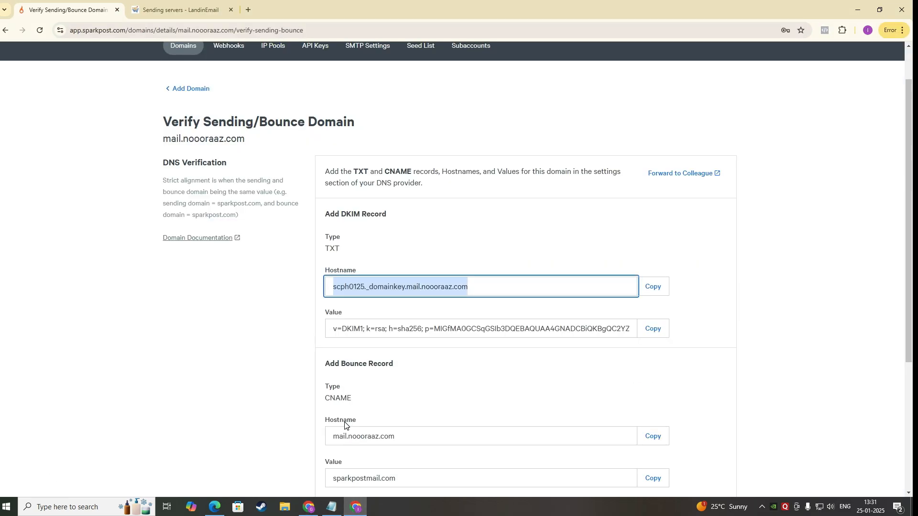
pyautogui.click(308, 506)
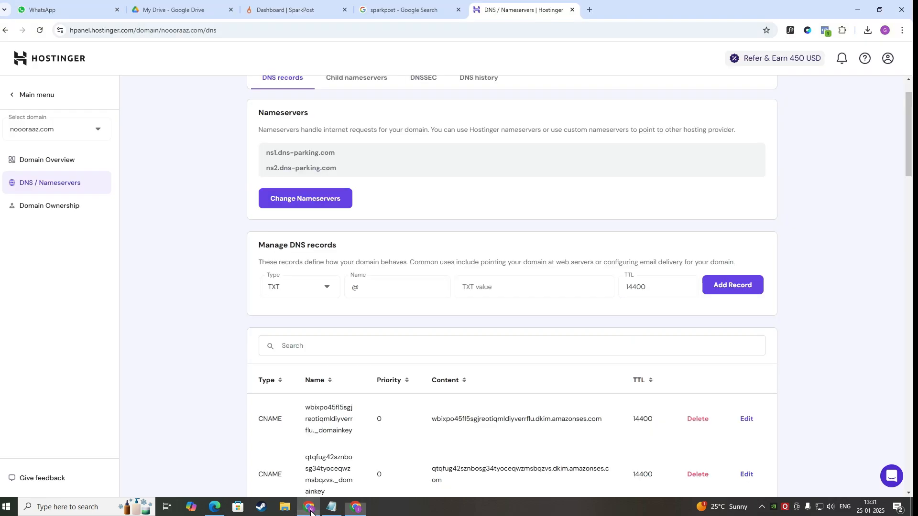
pyautogui.click(396, 296)
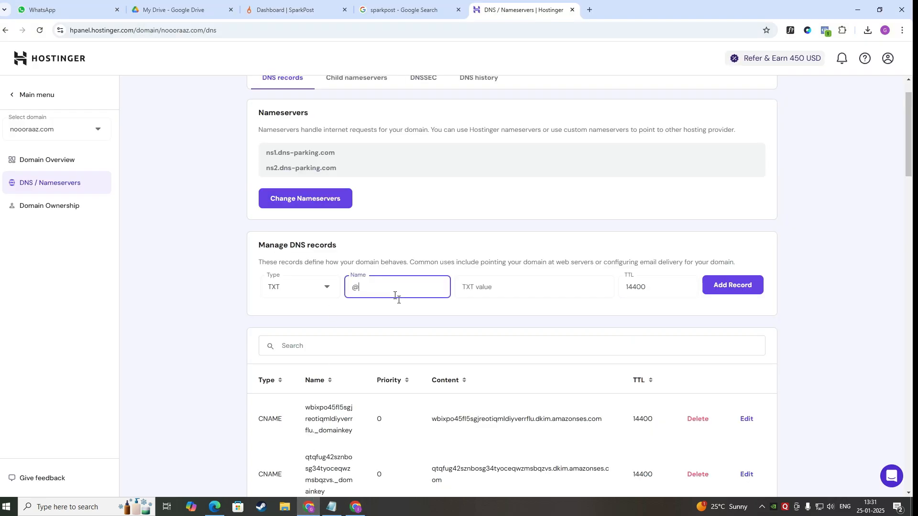
pyautogui.doubleClick(395, 295)
pyautogui.write('scph0125._domainkey.mail')
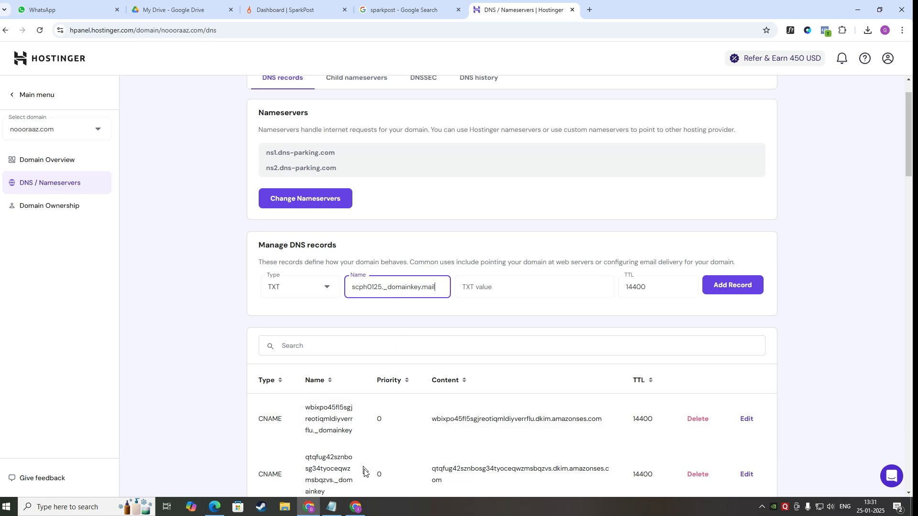
# Copy the DKIM record's value from SparkPost into the Hostinger TXT value and add the record
pyautogui.click(356, 507)
pyautogui.click(660, 330)
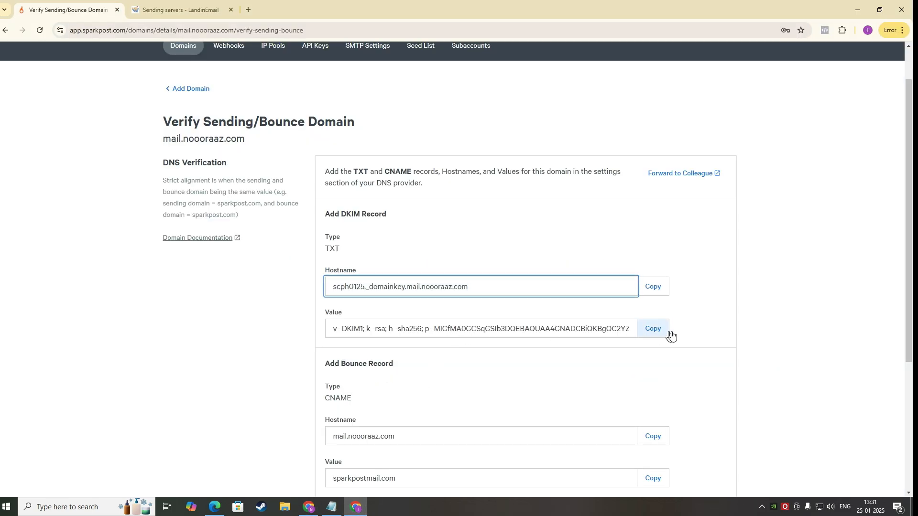
pyautogui.click(309, 506)
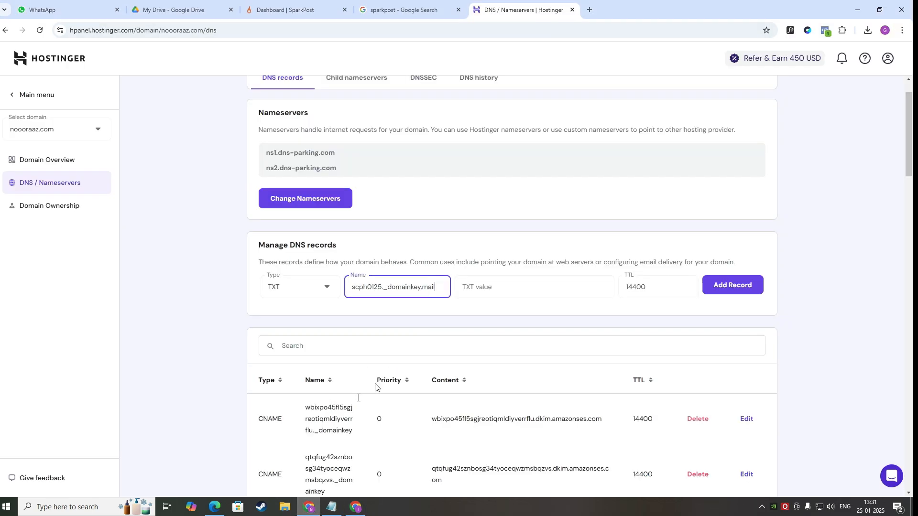
pyautogui.click(560, 293)
pyautogui.hotkey('ctrl', 'v')
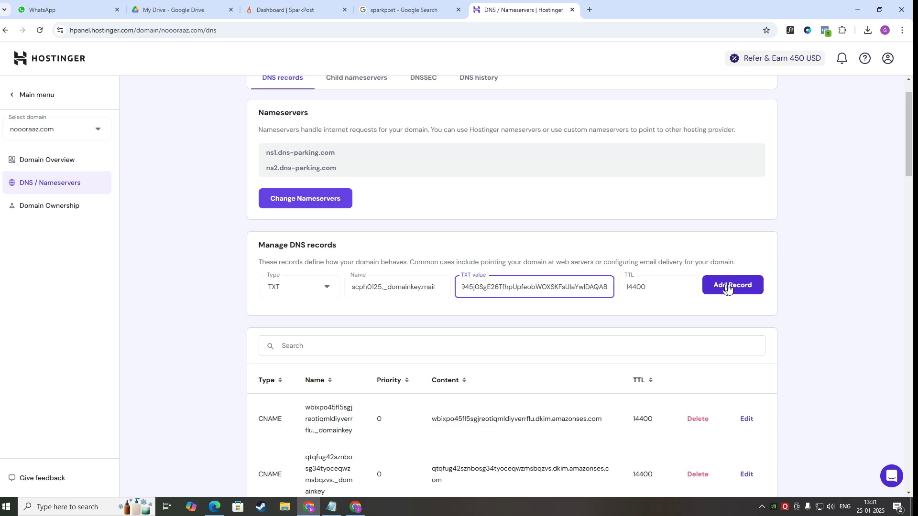
pyautogui.click(374, 288)
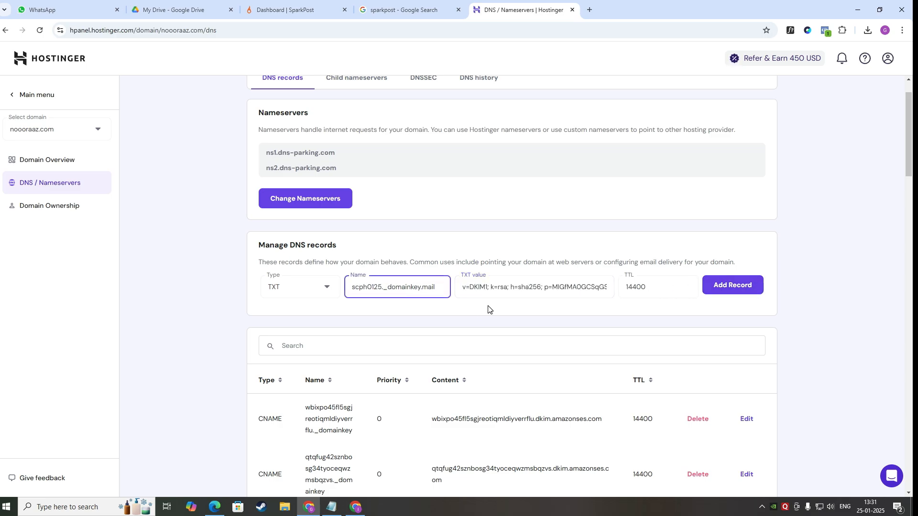
pyautogui.click(727, 286)
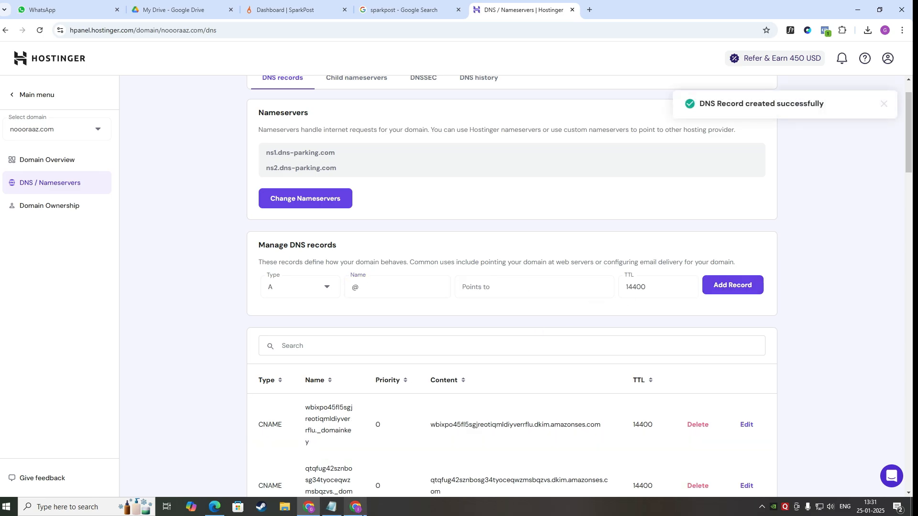
# Check the bounce record's type in SparkPost and set Hostinger's next new DNS record to CNAME
pyautogui.click(355, 506)
pyautogui.scroll(-3, 379, 322)
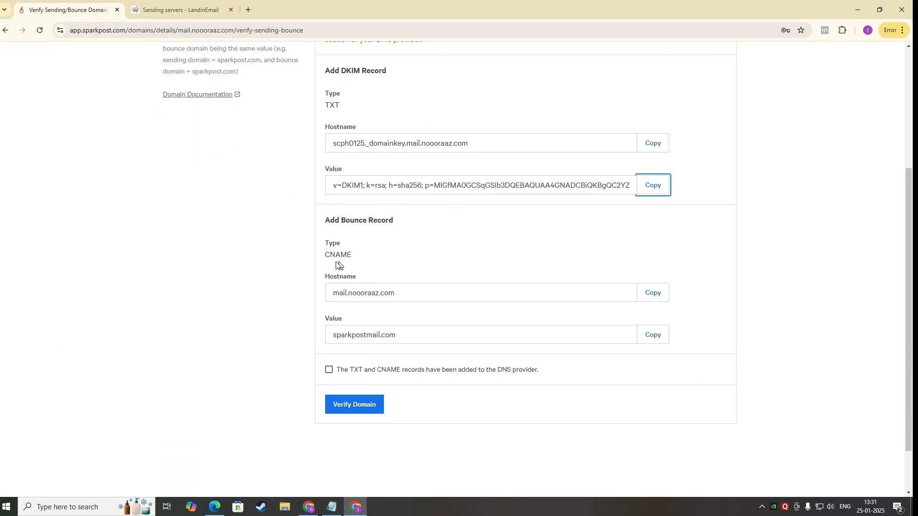
pyautogui.click(308, 506)
pyautogui.click(302, 289)
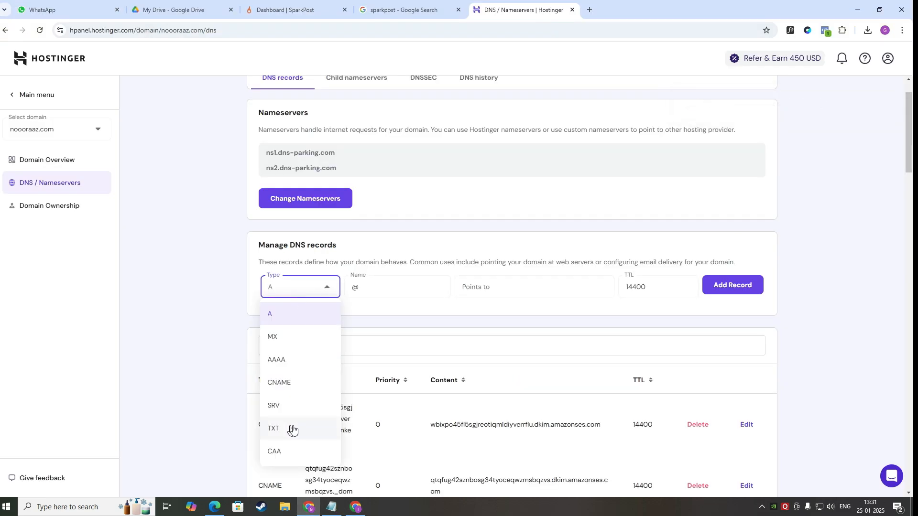
pyautogui.click(290, 381)
# Copy the mail subdomain from SparkPost's bounce hostname and use it as the CNAME record's name in Hostinger
pyautogui.click(355, 507)
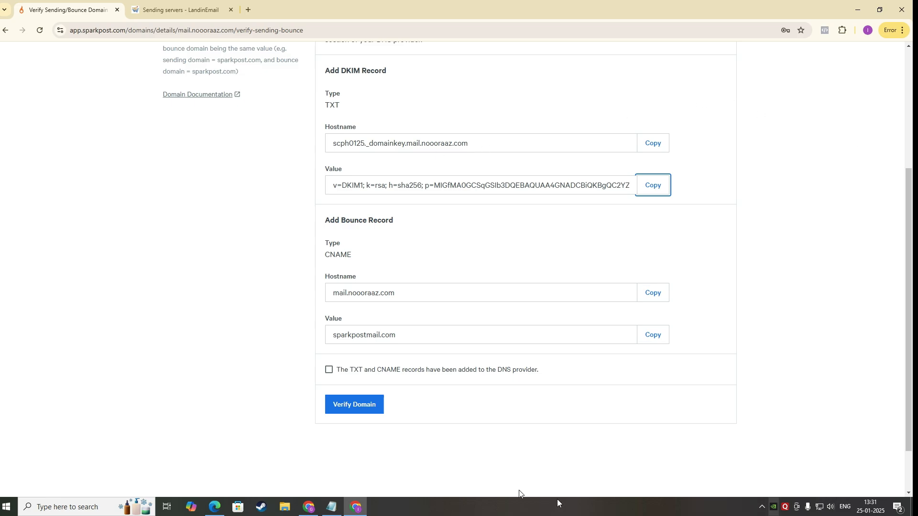
pyautogui.click(347, 294)
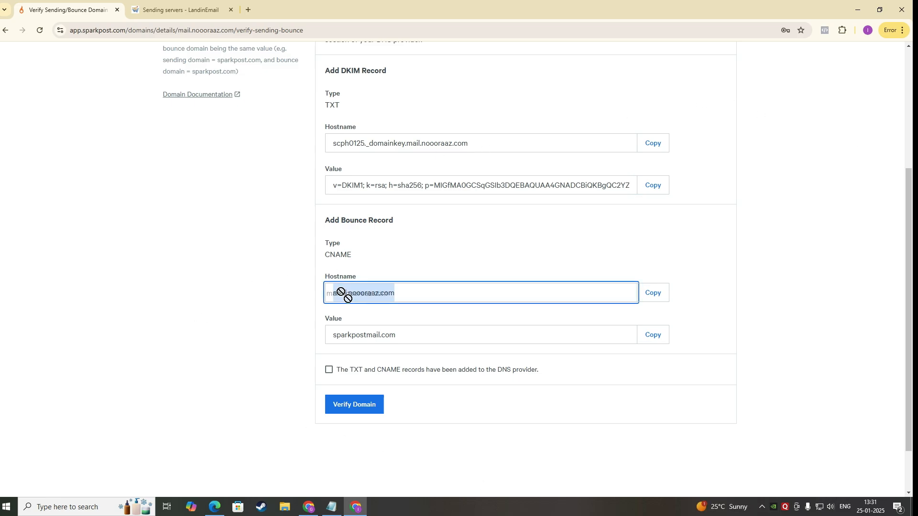
pyautogui.click(341, 296)
pyautogui.doubleClick(333, 296)
pyautogui.hotkey('ctrl', 'c')
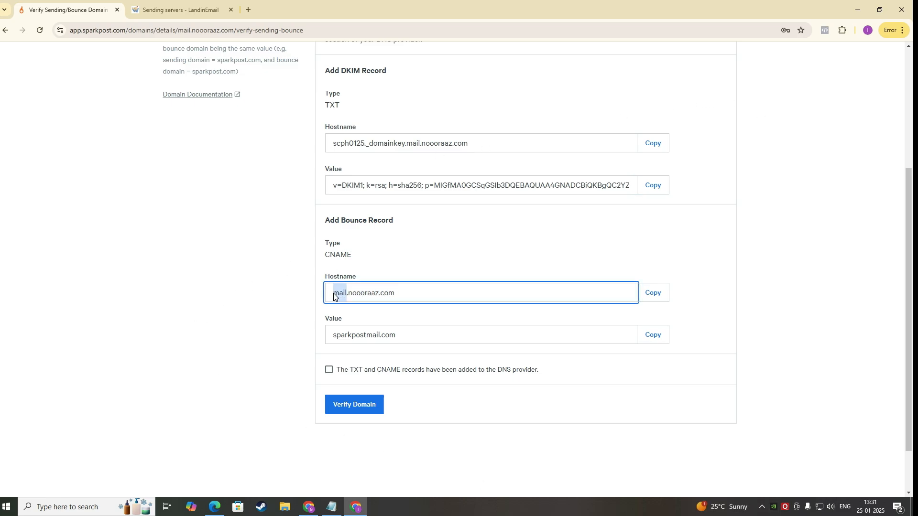
pyautogui.click(309, 506)
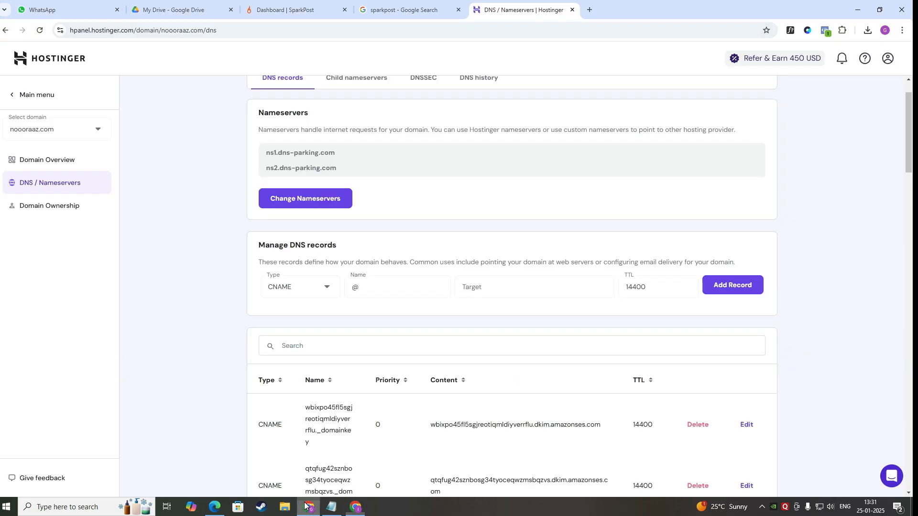
pyautogui.click(387, 297)
pyautogui.hotkey('ctrl', 'v')
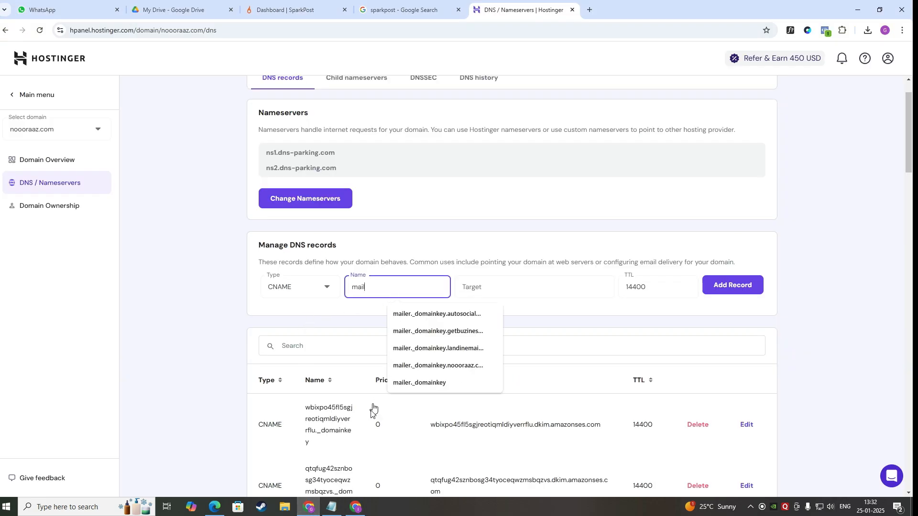
# Copy the bounce value sparkpostmail.com from SparkPost into the CNAME record's target in Hostinger and add the record
pyautogui.click(355, 507)
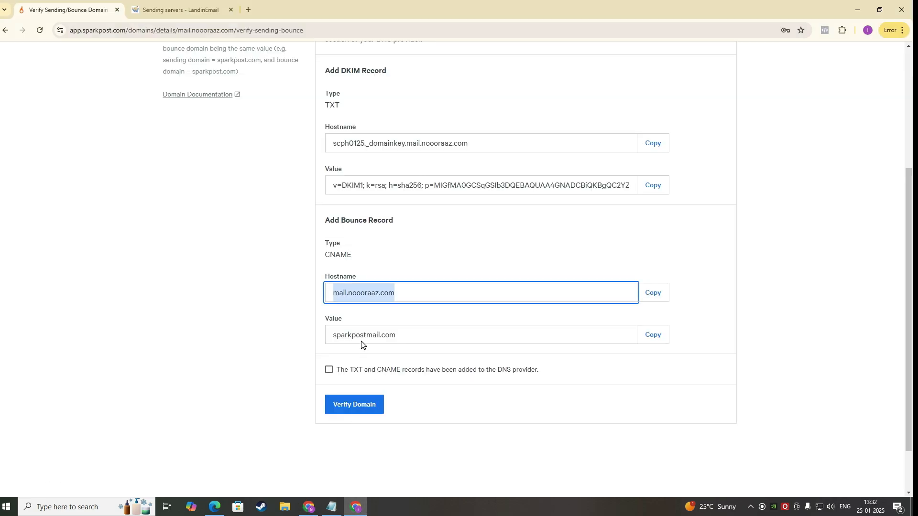
pyautogui.click(656, 341)
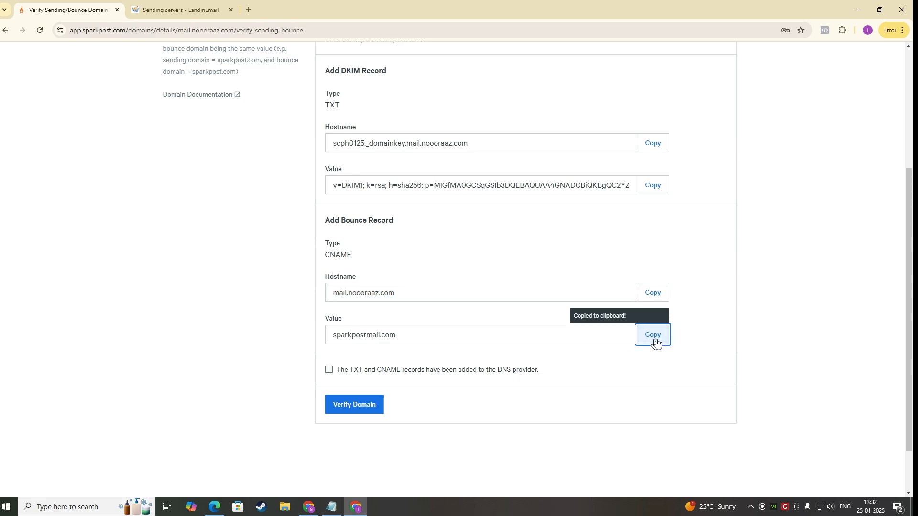
pyautogui.click(313, 505)
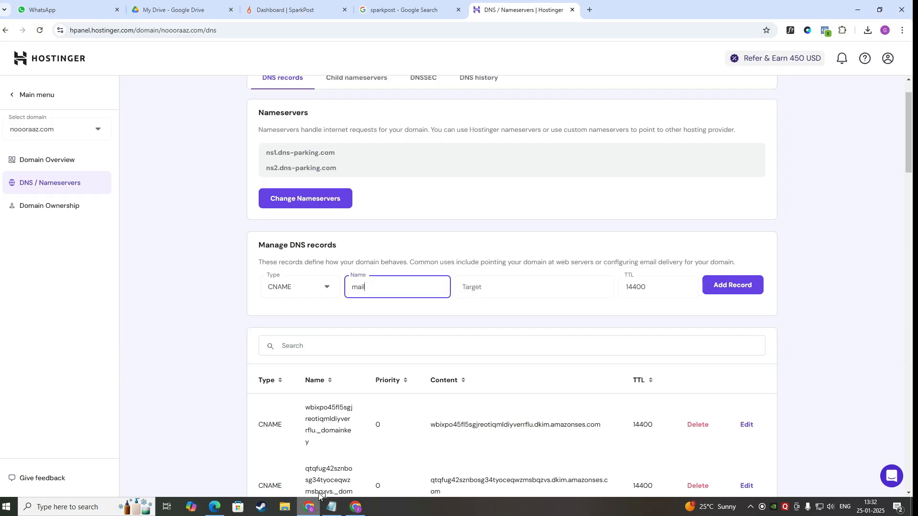
pyautogui.click(494, 289)
pyautogui.hotkey('ctrl', 'v')
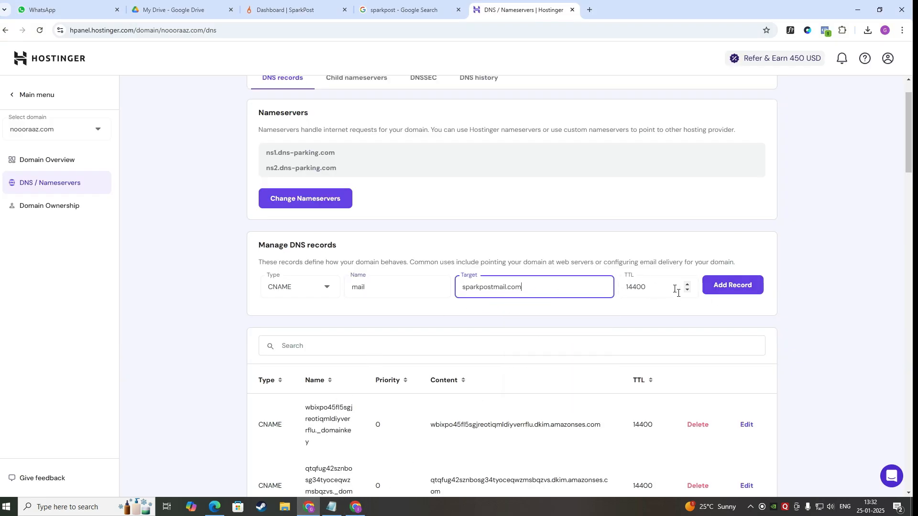
pyautogui.click(733, 286)
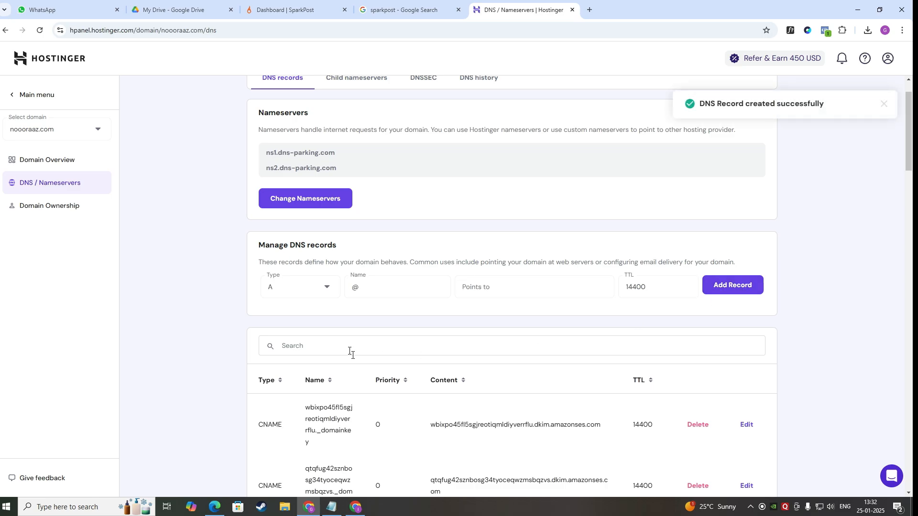
# Return to SparkPost, confirm that the TXT and CNAME records have been added, and verify the domain
pyautogui.click(356, 508)
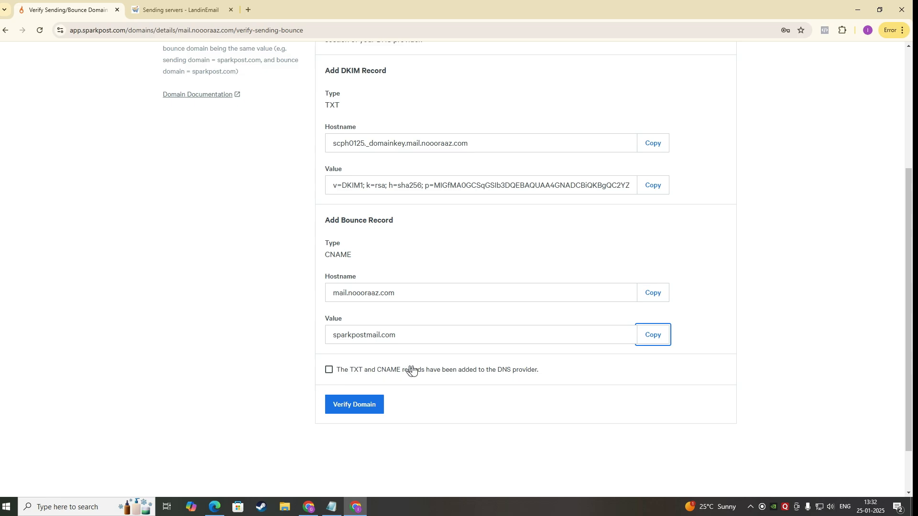
pyautogui.click(329, 370)
pyautogui.click(363, 406)
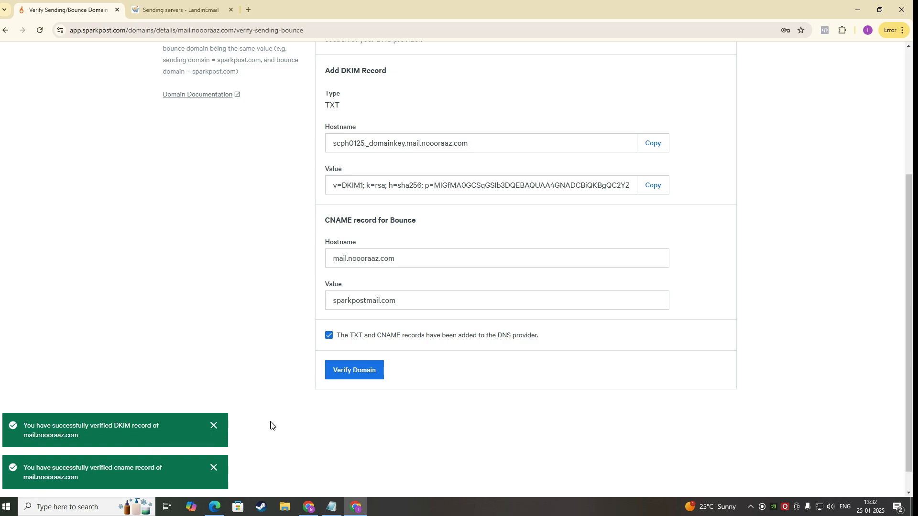
# Create a SparkPost API key named LandinEmail Noooraaz with all permissions and copy the generated key
pyautogui.scroll(4, 305, 441)
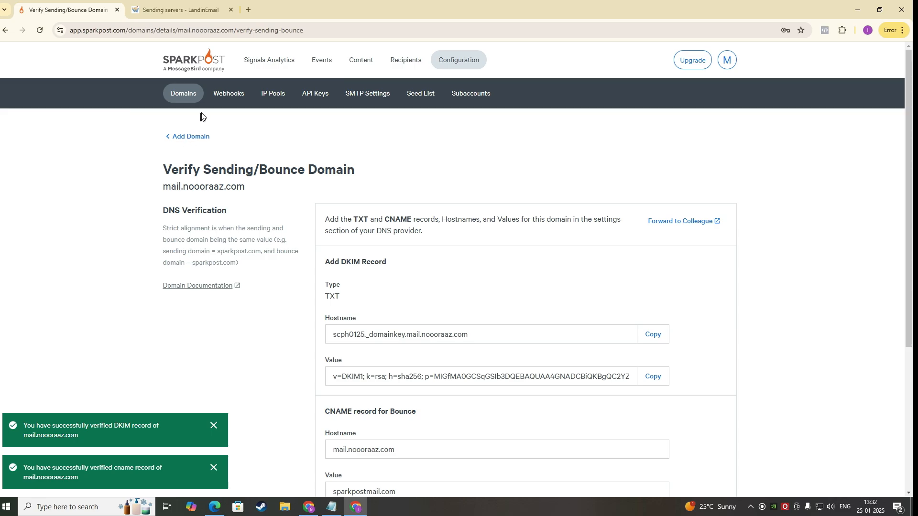
pyautogui.click(307, 98)
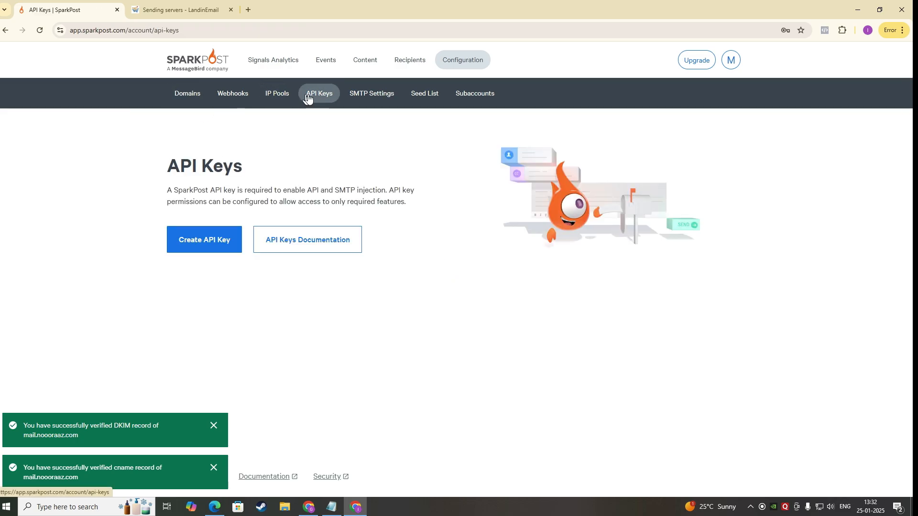
pyautogui.click(204, 248)
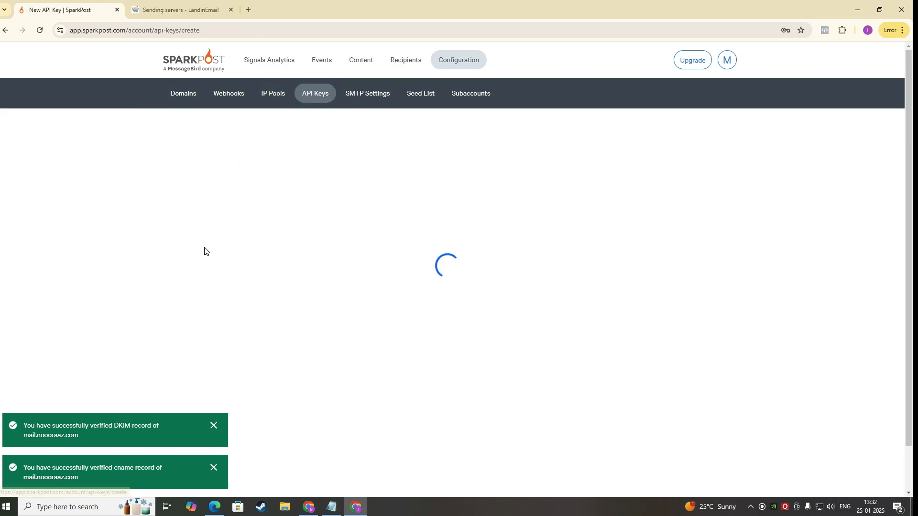
pyautogui.click(242, 220)
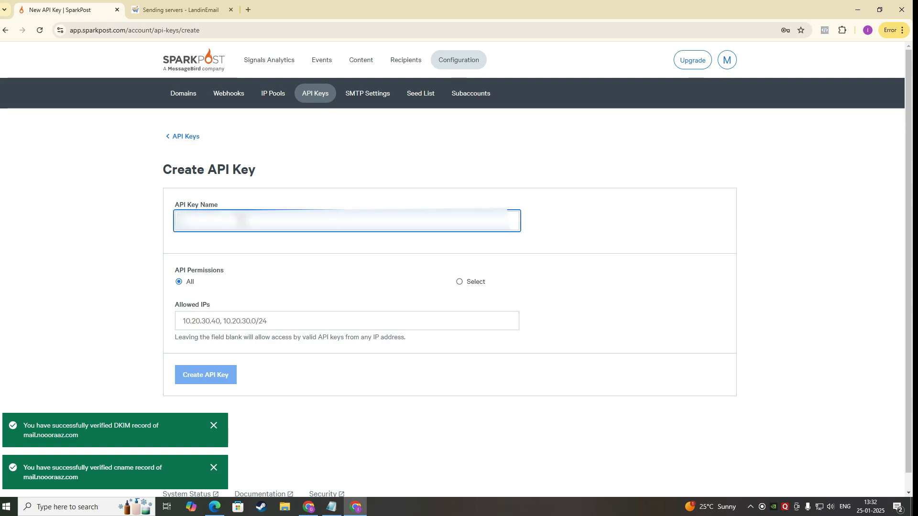
pyautogui.write('m')
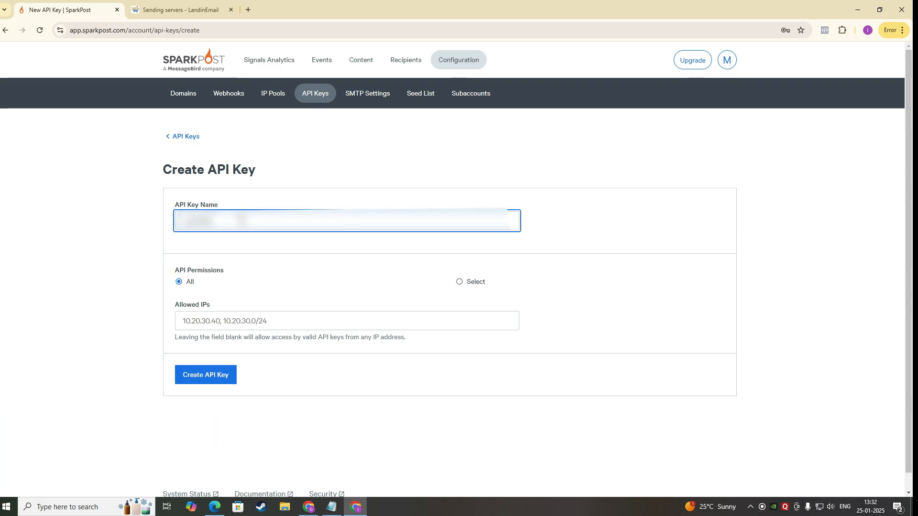
pyautogui.write(' a')
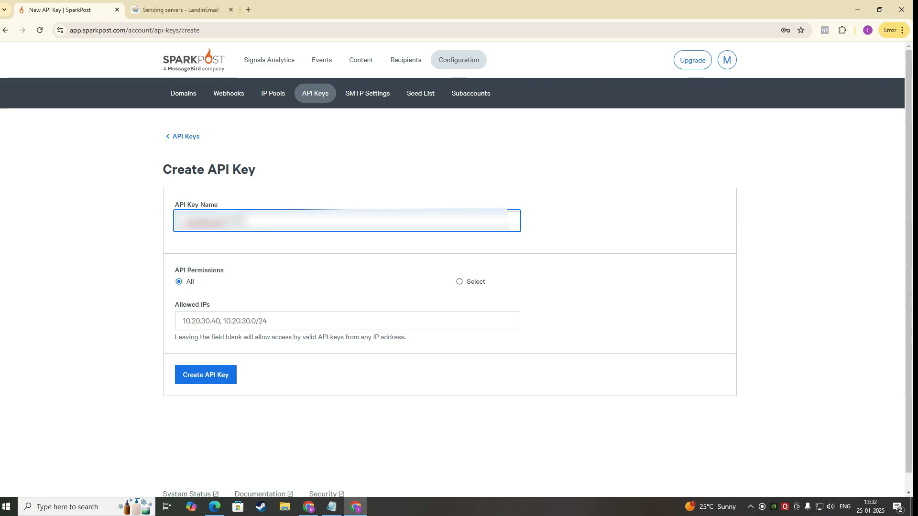
pyautogui.write('ey key')
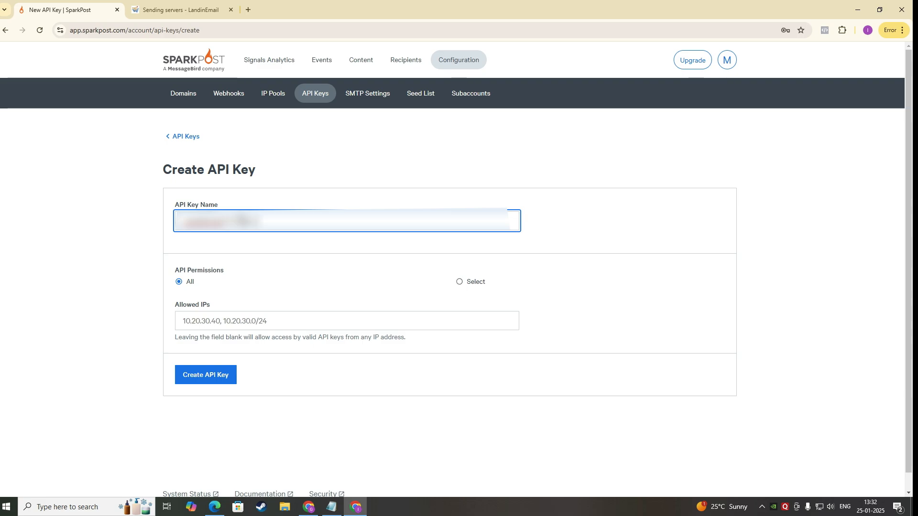
pyautogui.write('t')
pyautogui.click(203, 376)
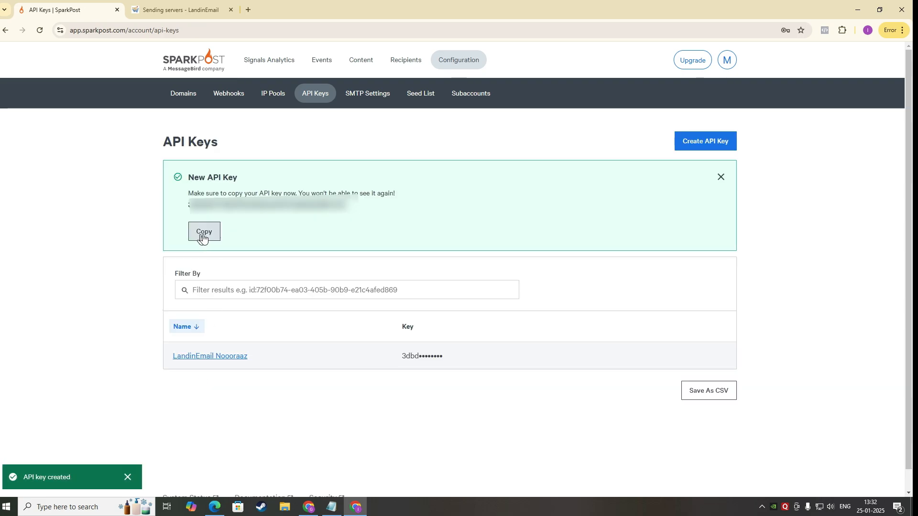
pyautogui.click(203, 234)
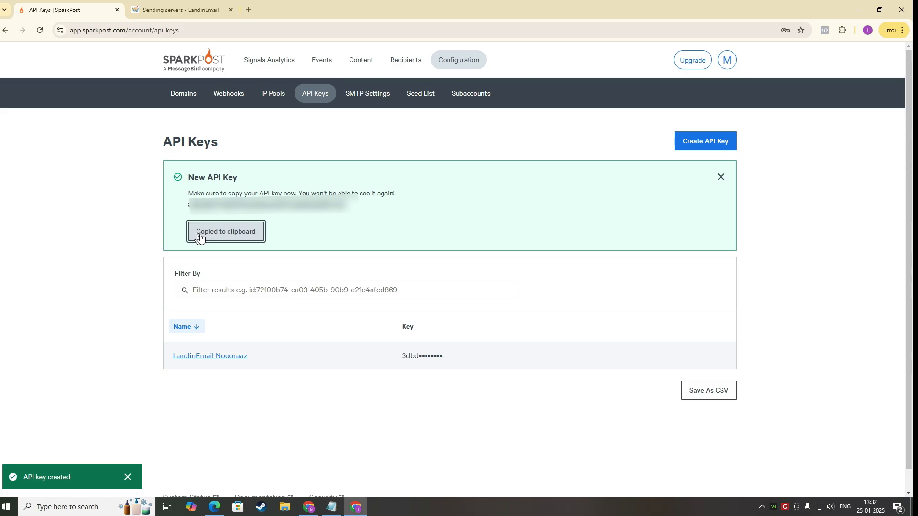
pyautogui.click(308, 506)
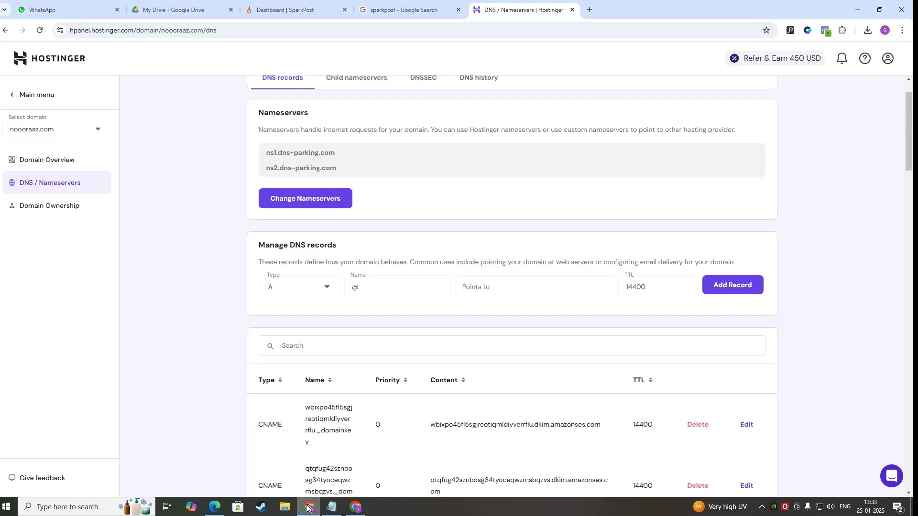
pyautogui.scroll(1, 358, 331)
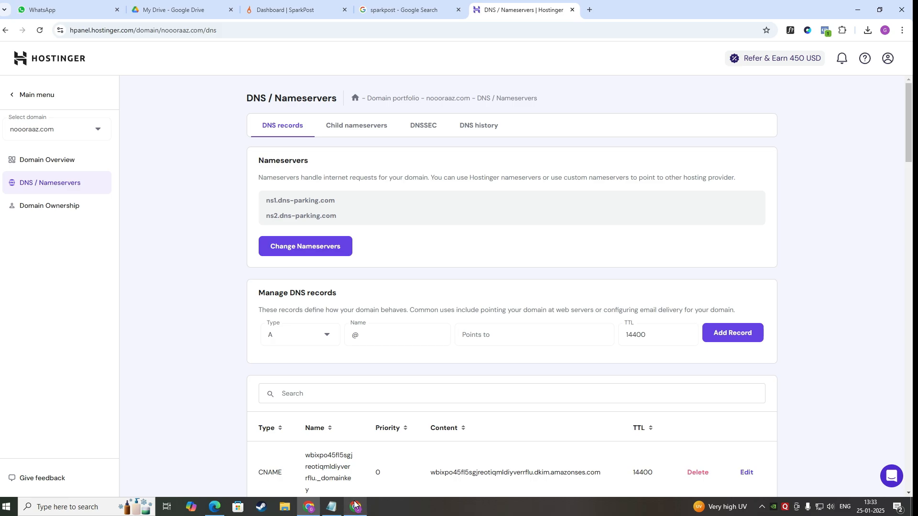
pyautogui.moveTo(354, 504)
pyautogui.scroll(-4, 374, 353)
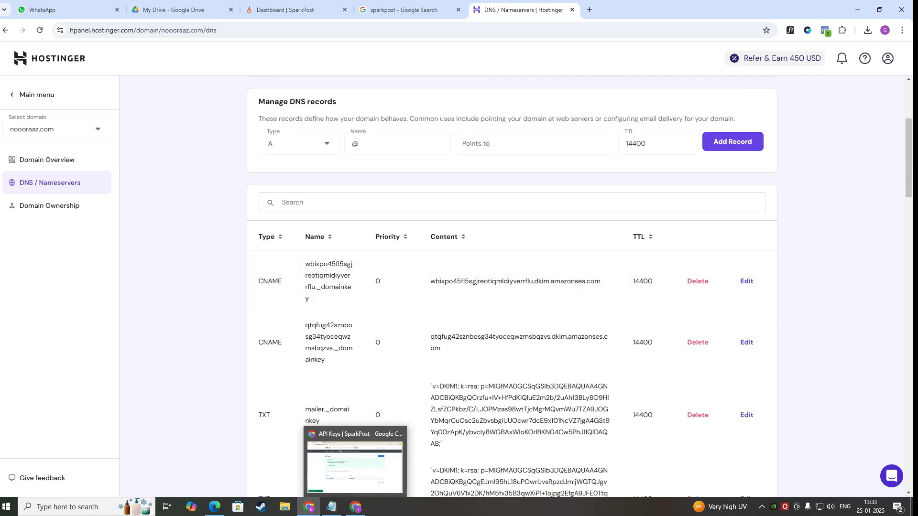
pyautogui.click(356, 507)
# Switch to LandinEmail and start a new sending server of the SparkPost API type
pyautogui.click(165, 5)
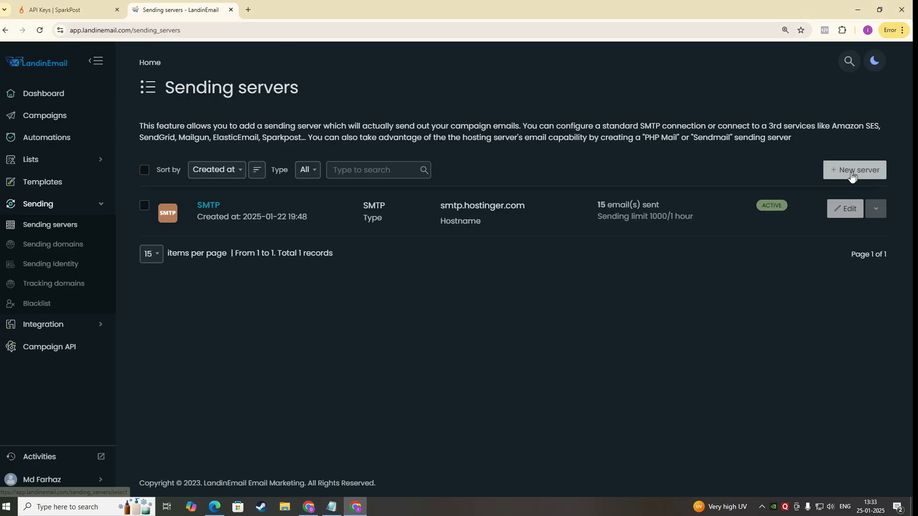
pyautogui.click(22, 73)
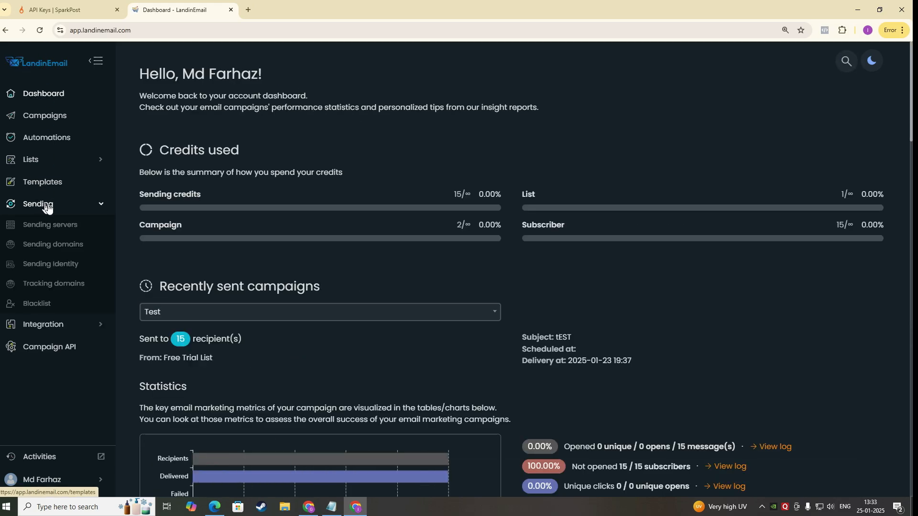
pyautogui.click(69, 233)
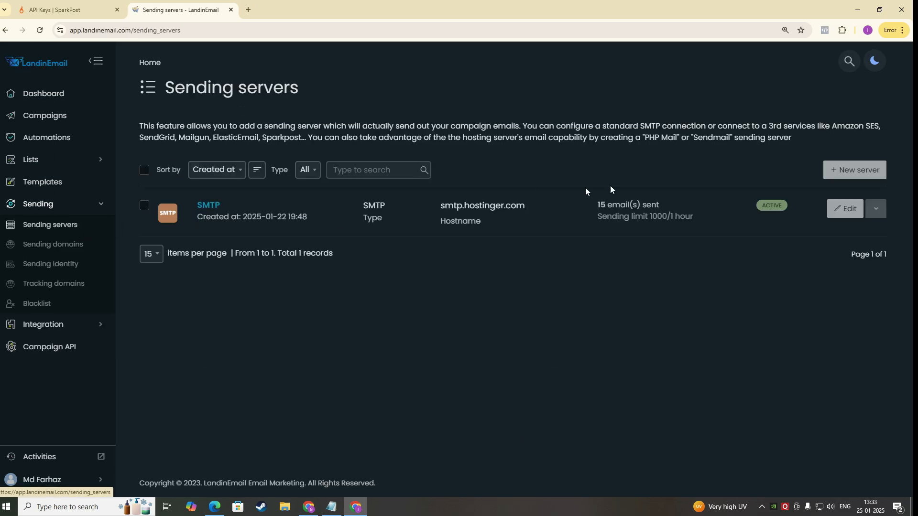
pyautogui.click(839, 171)
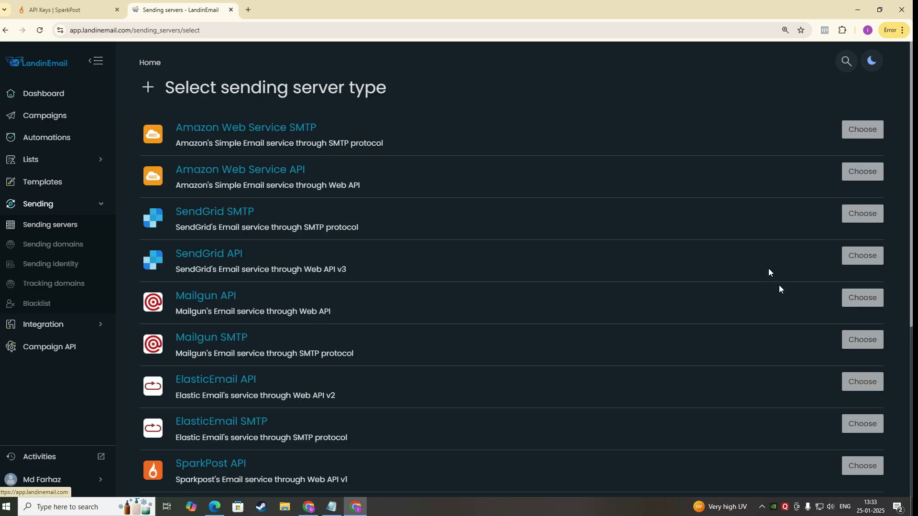
pyautogui.scroll(-4, 746, 306)
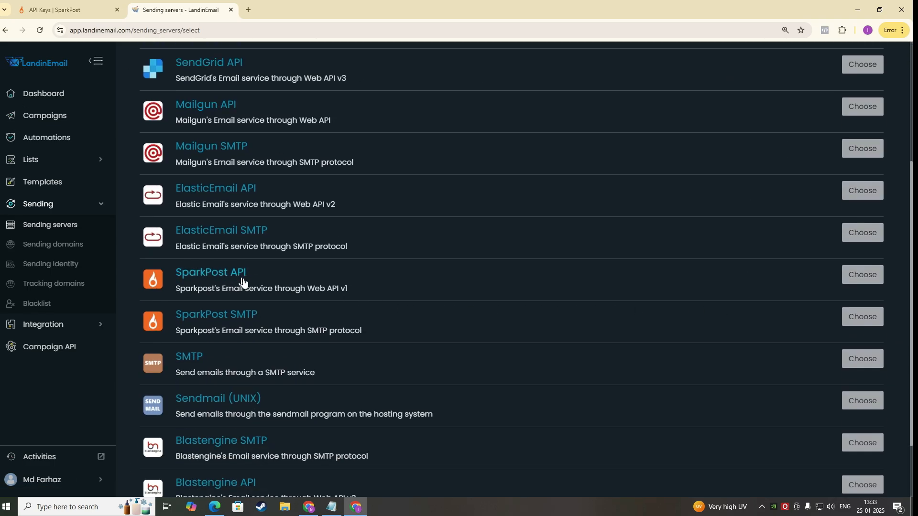
pyautogui.moveTo(175, 291); pyautogui.dragTo(369, 290)
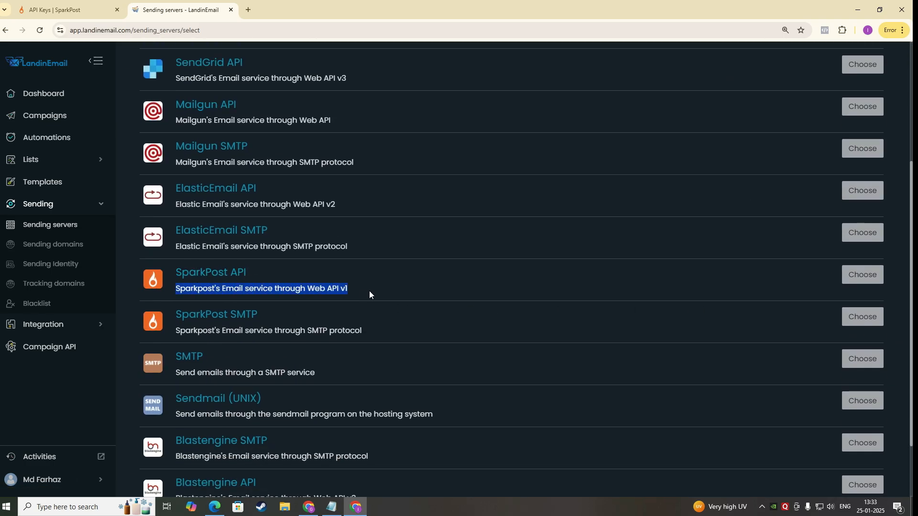
pyautogui.click(853, 275)
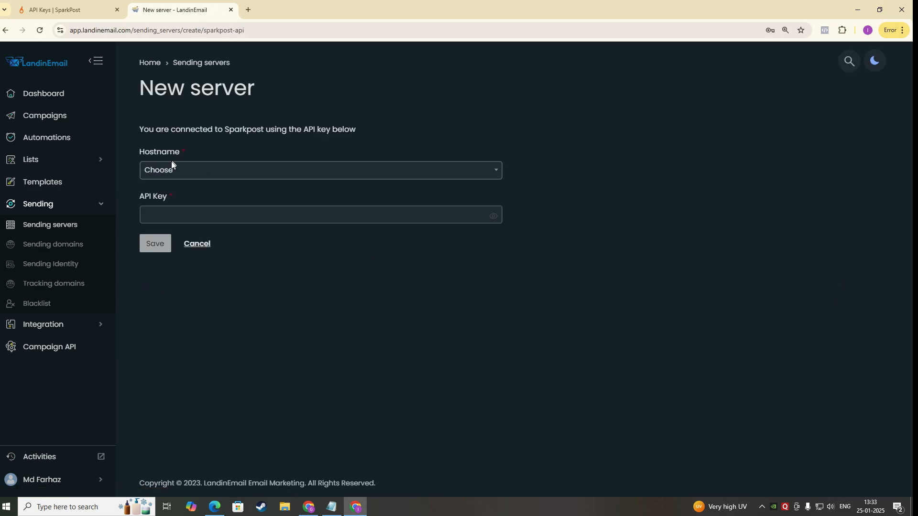
# Save the new server with hostname SparkPost Global and the copied API key, updating the browser's saved password
pyautogui.click(171, 171)
pyautogui.click(190, 209)
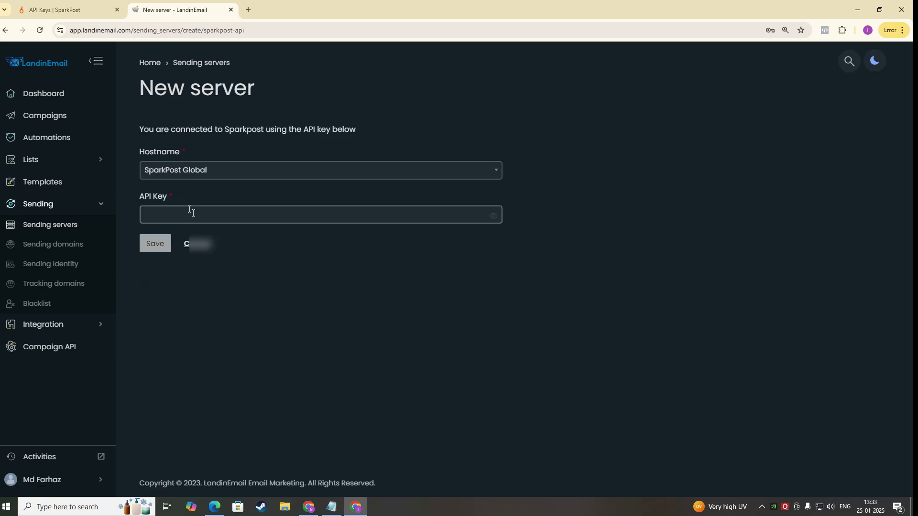
pyautogui.click(184, 214)
pyautogui.hotkey('ctrl', 'v')
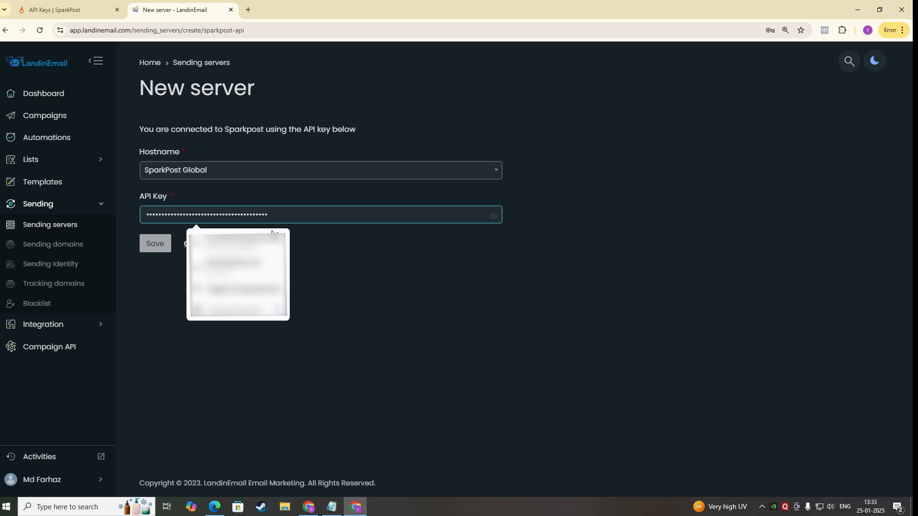
pyautogui.click(346, 256)
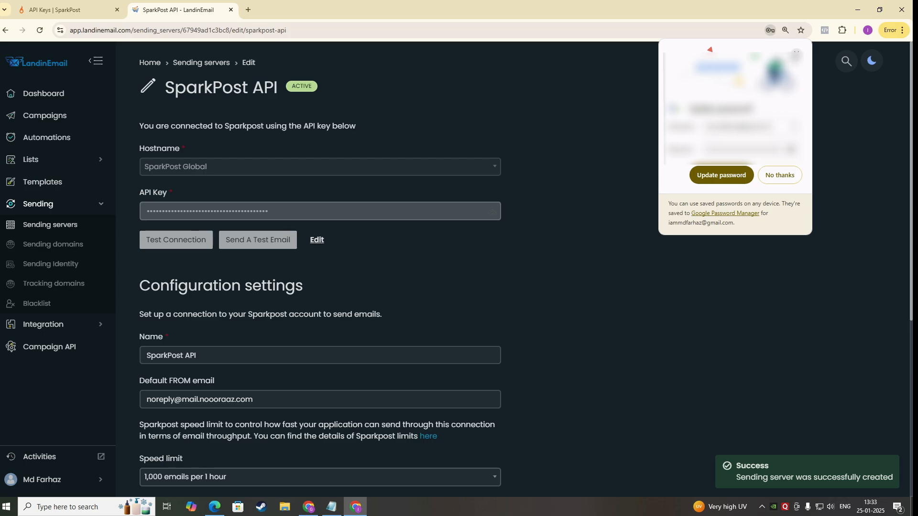
pyautogui.click(722, 175)
# Review the SparkPost API server's configuration and sending identity, and return to the list of sending servers
pyautogui.scroll(-1, 286, 165)
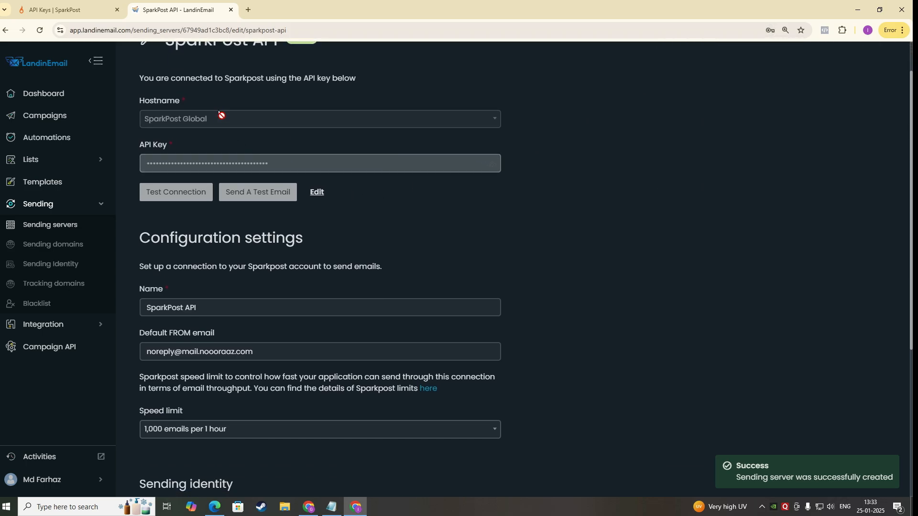
pyautogui.scroll(-5, 239, 279)
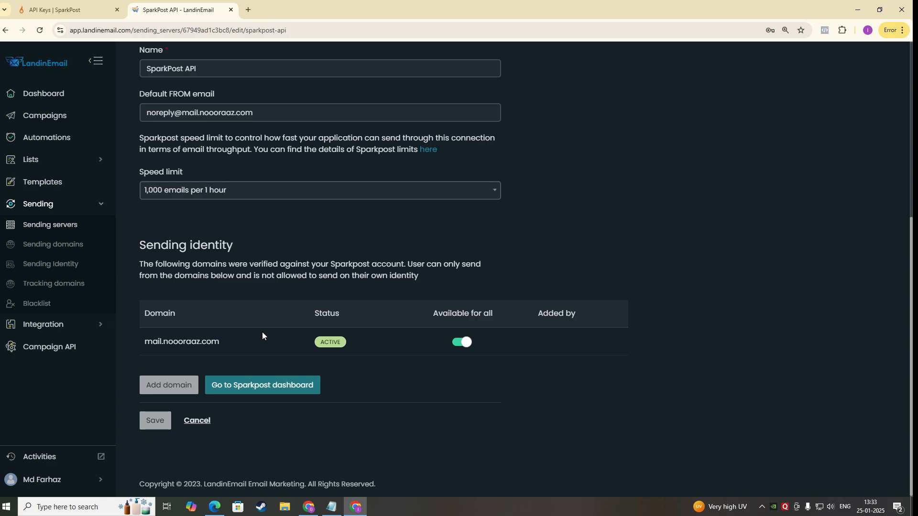
pyautogui.scroll(6, 262, 329)
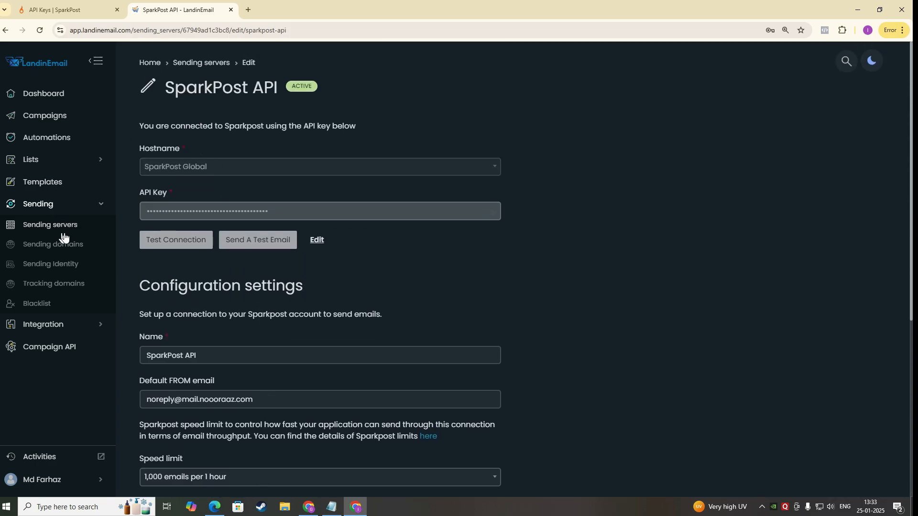
pyautogui.click(66, 228)
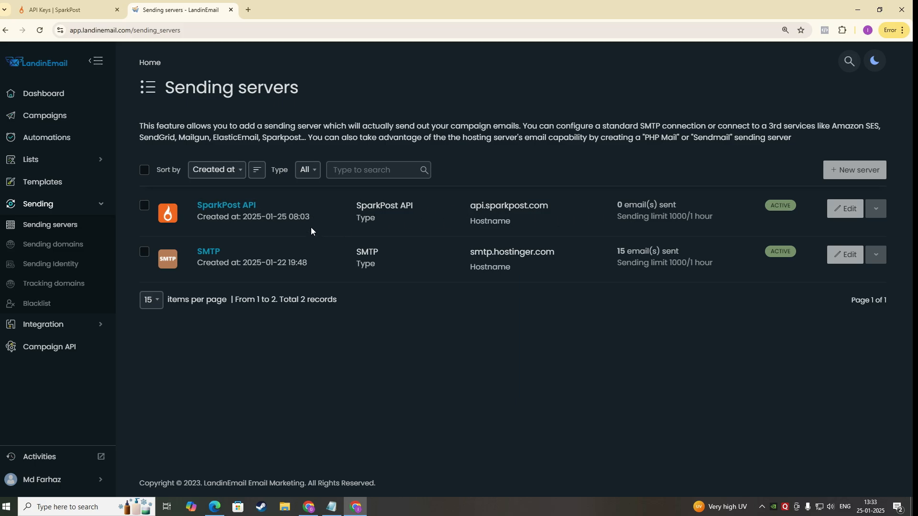
# Search Google for "sparkpost pricing" in a new tab and look at SparkPost's Update on Pricing article
pyautogui.click(248, 10)
pyautogui.click(245, 31)
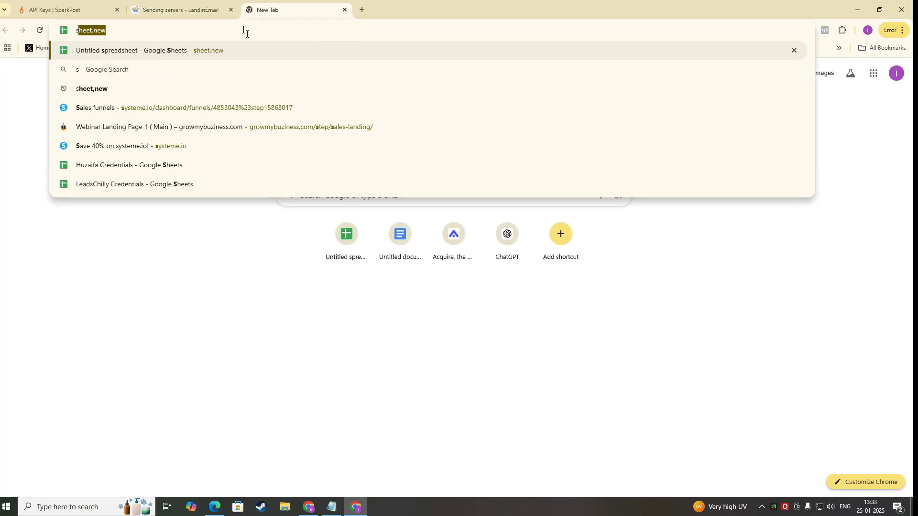
pyautogui.write('park')
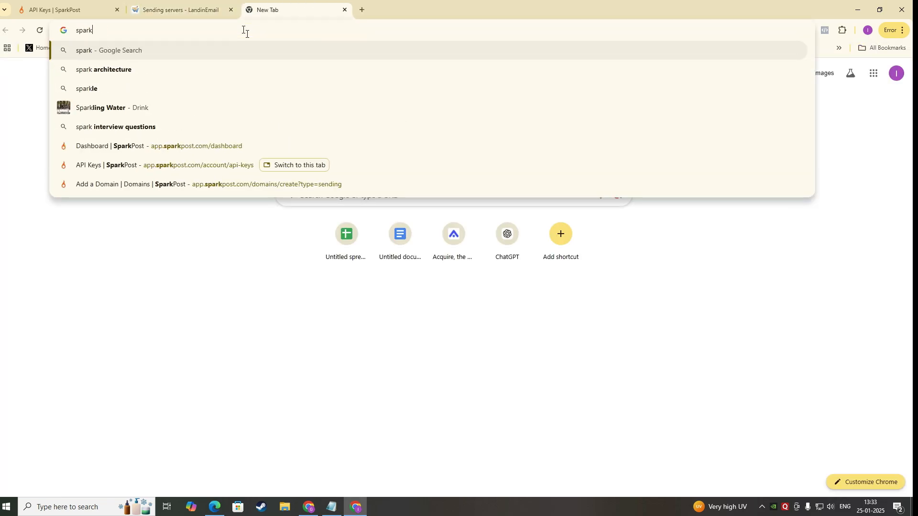
pyautogui.write('post pricing')
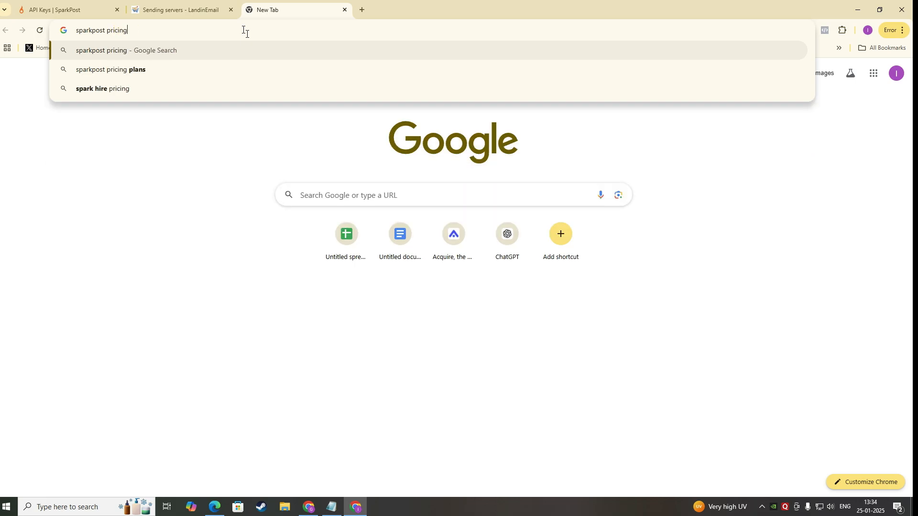
pyautogui.press('Return')
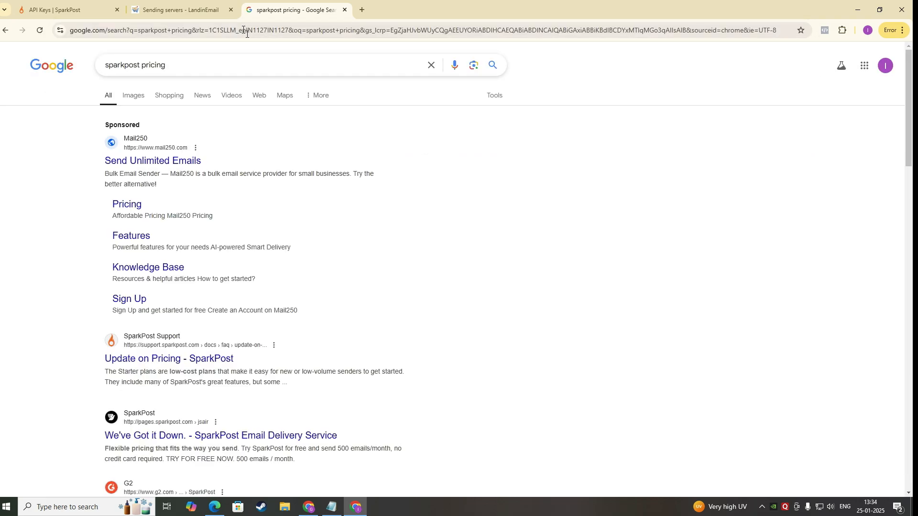
pyautogui.scroll(-3, 324, 65)
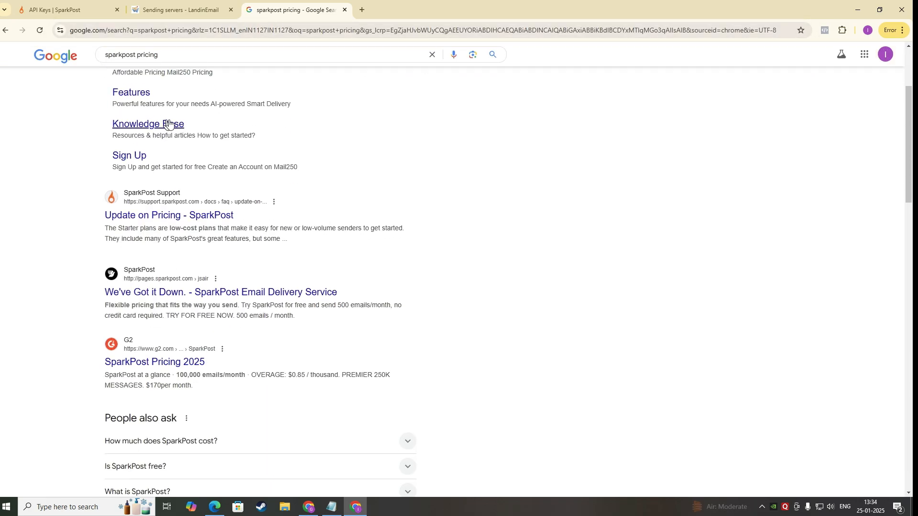
pyautogui.click(179, 216)
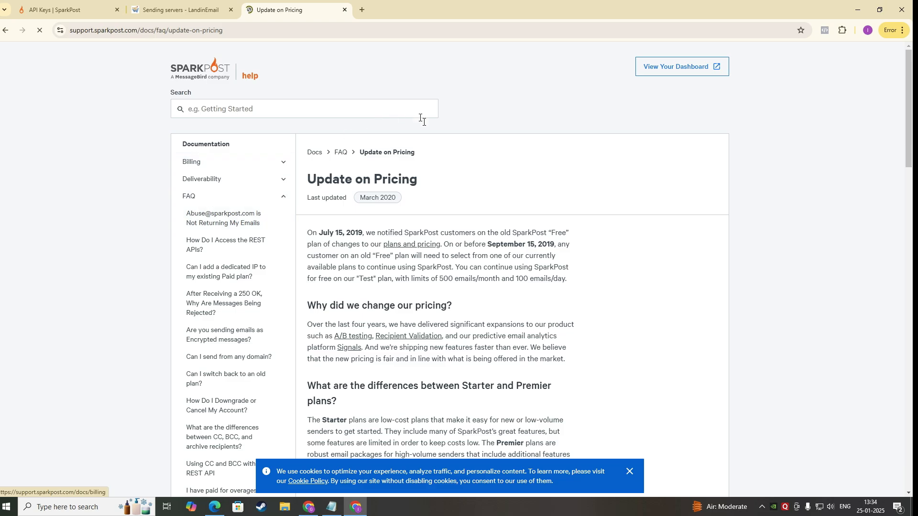
pyautogui.click(5, 30)
# Return to SparkPost and examine the monthly email limits and prices of the Starter and Premier plans
pyautogui.click(67, 10)
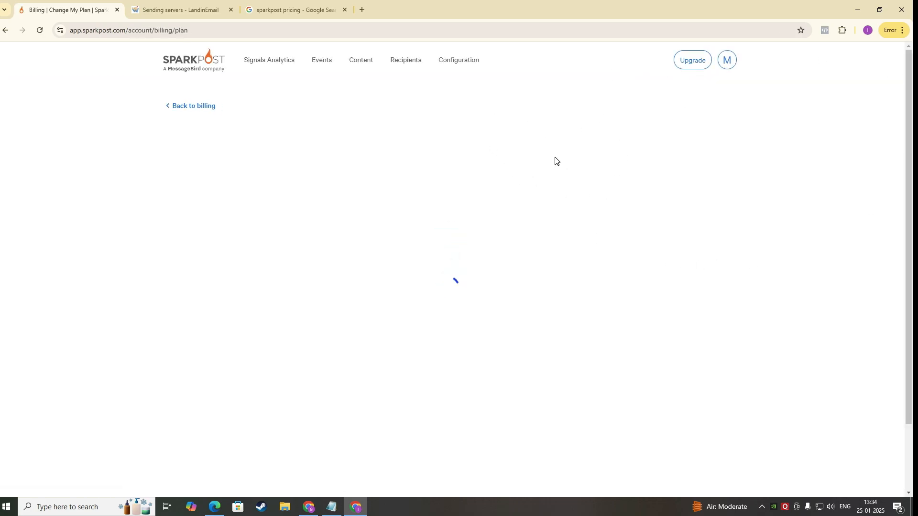
pyautogui.scroll(-2, 555, 160)
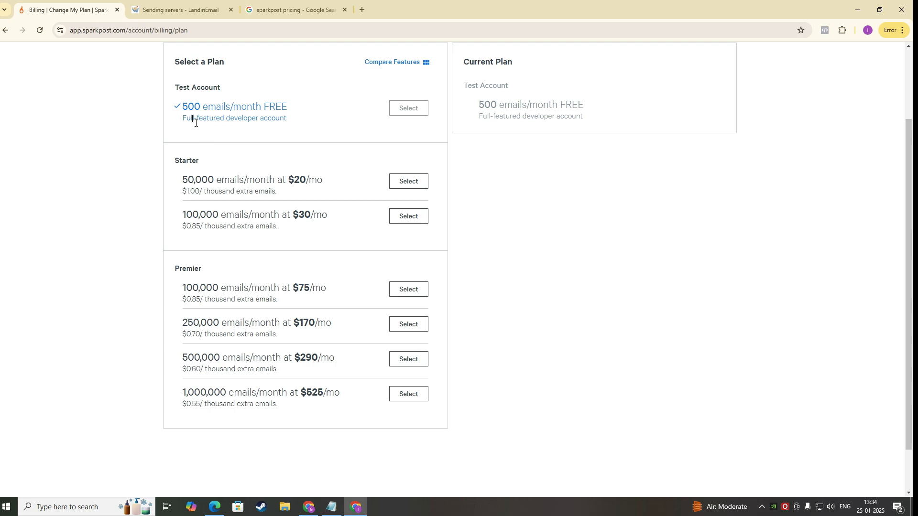
pyautogui.scroll(-1, 334, 151)
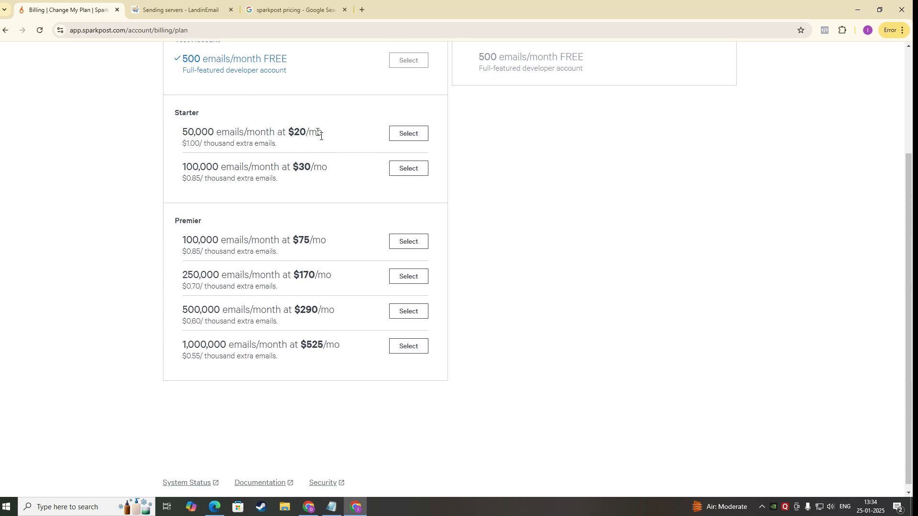
pyautogui.moveTo(297, 132); pyautogui.dragTo(318, 133)
pyautogui.click(292, 149)
pyautogui.scroll(1, 388, 224)
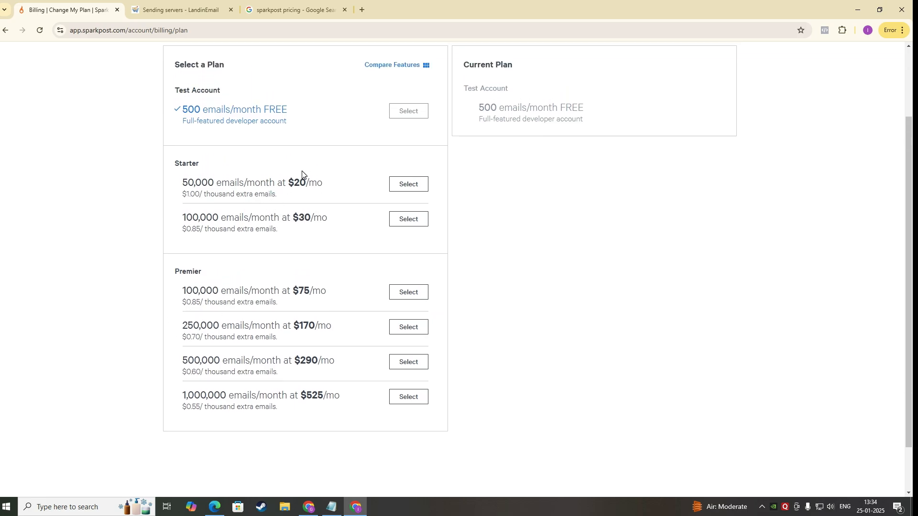
pyautogui.scroll(1, 299, 178)
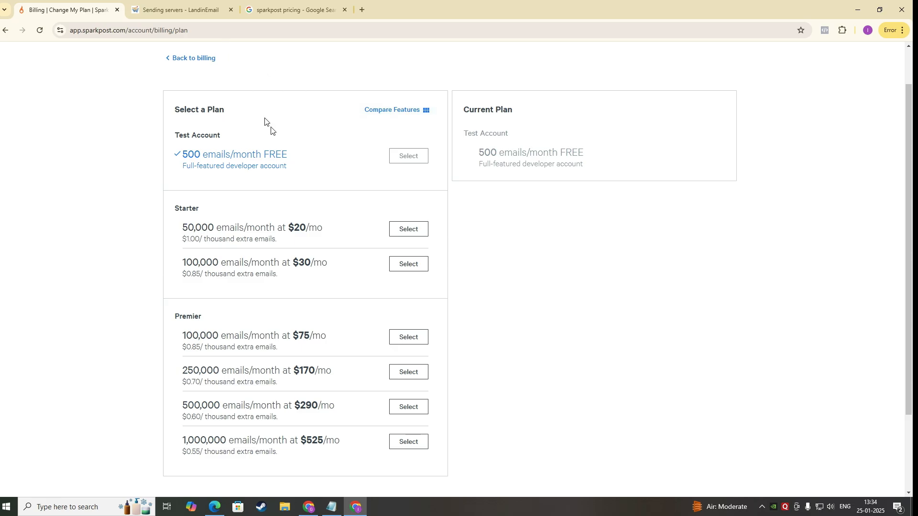